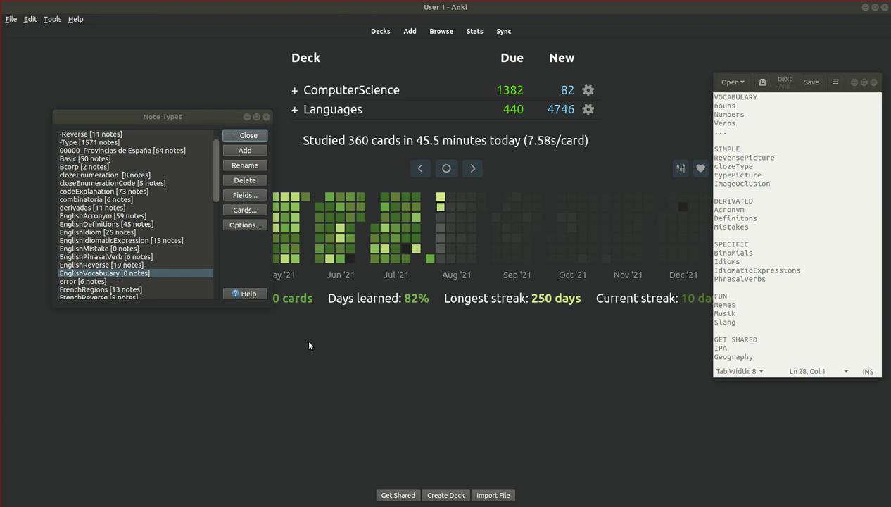
Step: Review the note type outline in the text file, going through its VOCABULARY and SIMPLE sections
click(768, 322)
drag(780, 346, 762, 95)
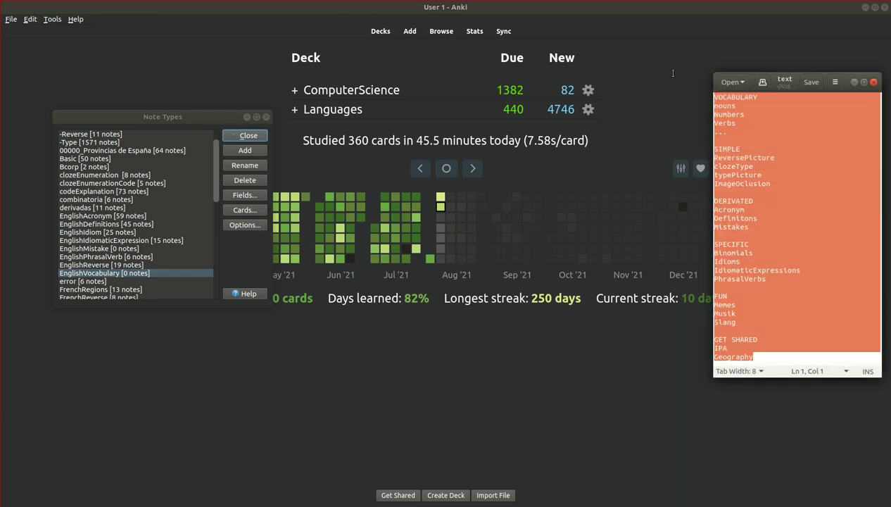
click(762, 124)
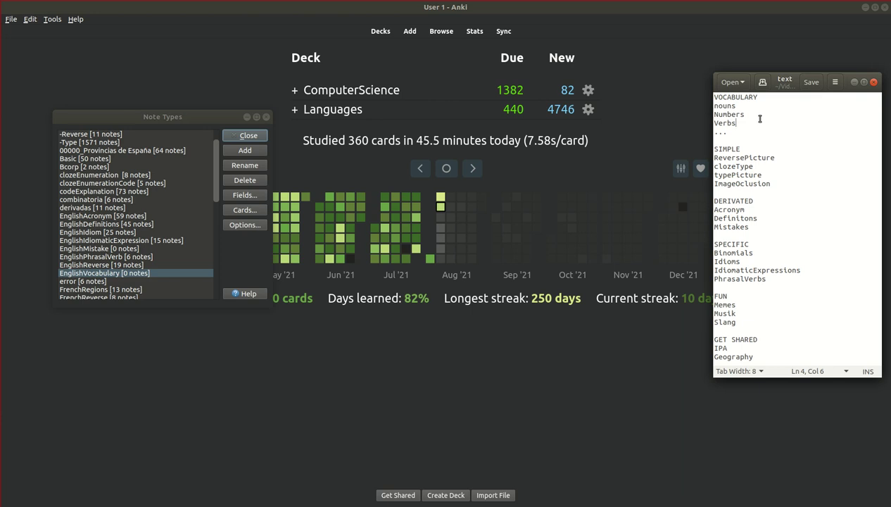
click(795, 116)
drag(788, 107, 784, 99)
click(784, 98)
click(760, 113)
drag(764, 149, 712, 150)
click(785, 148)
drag(778, 183, 704, 180)
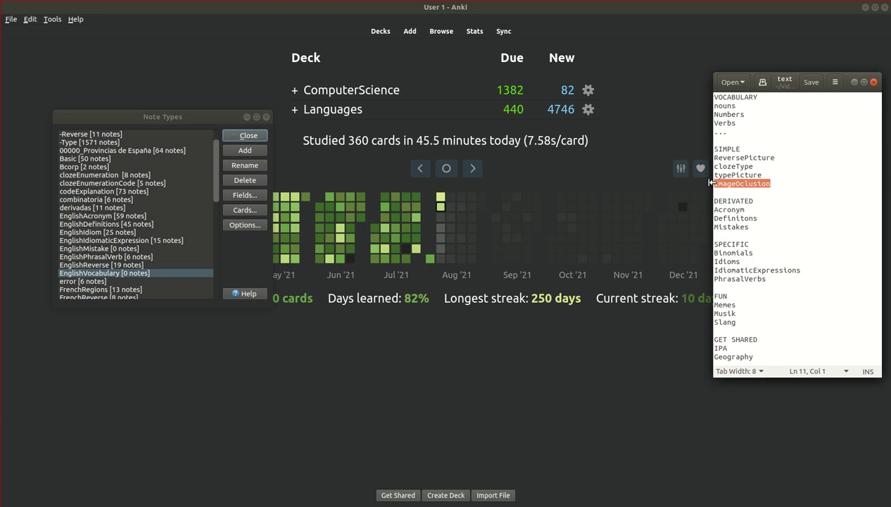
click(767, 200)
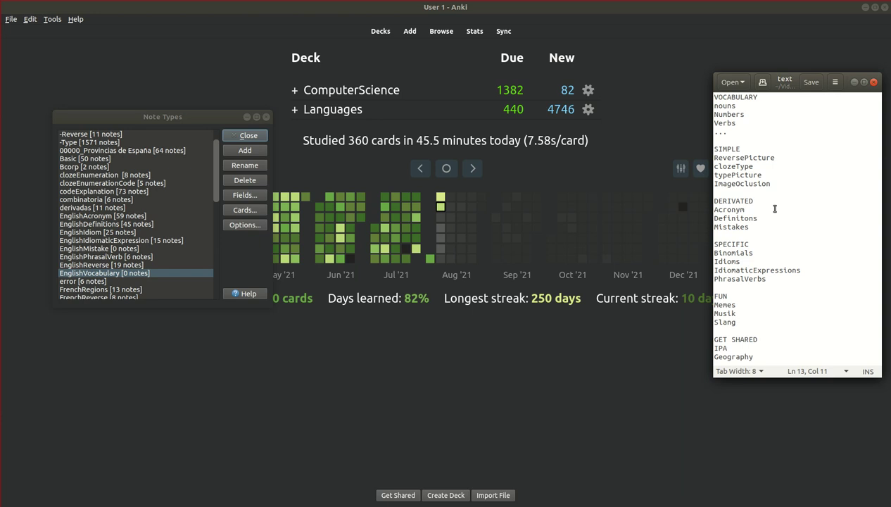
Step: Go through the DERIVATED and SPECIFIC sections of the outline, from Acronym down to PhrasalVerbs
drag(751, 201, 704, 200)
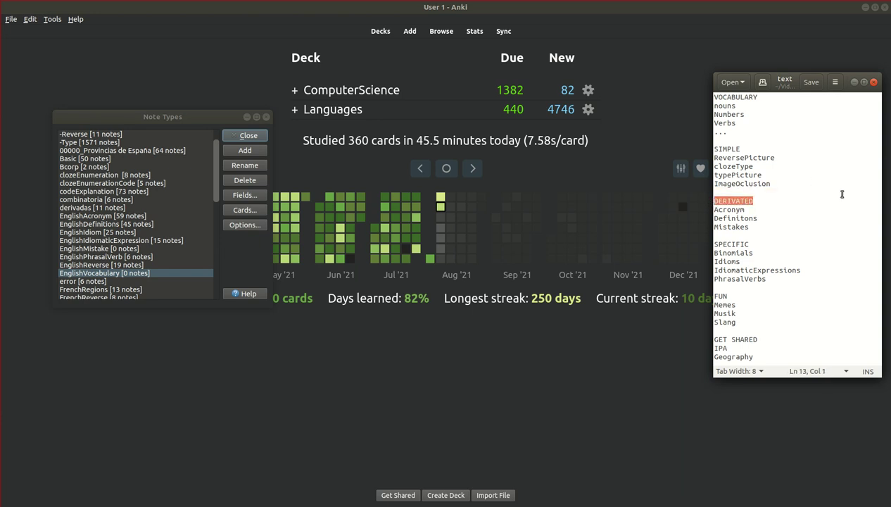
click(781, 218)
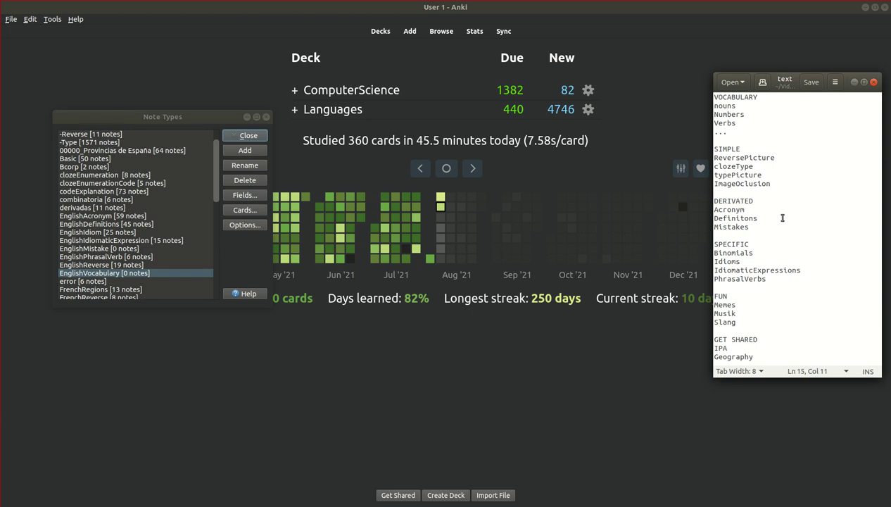
click(772, 244)
drag(772, 245, 694, 239)
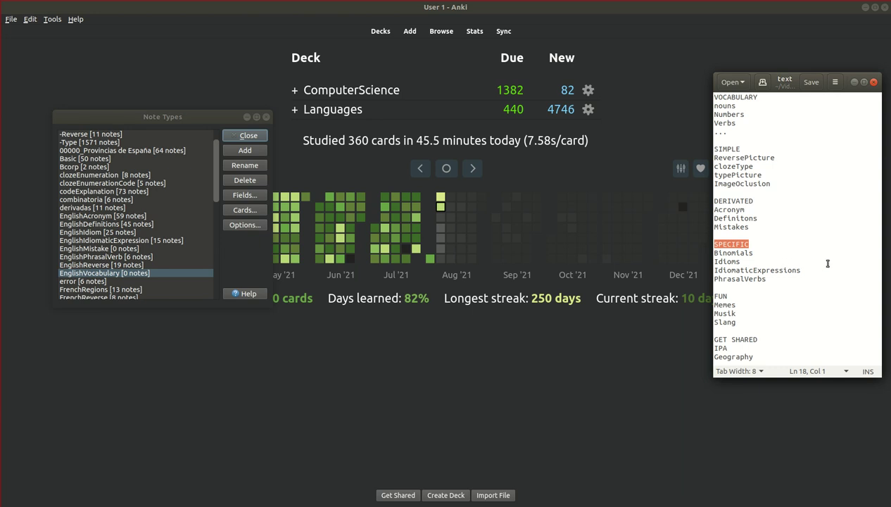
drag(811, 278, 708, 251)
click(778, 280)
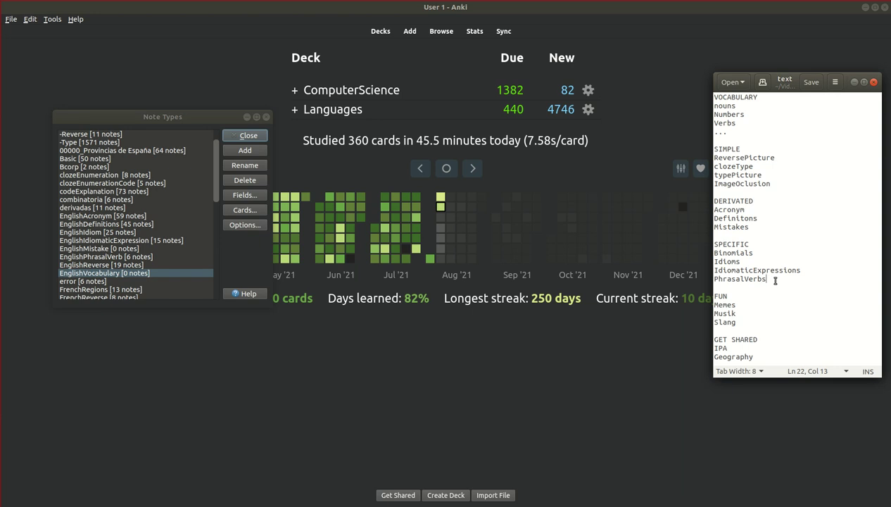
drag(774, 280, 714, 256)
click(741, 272)
drag(767, 278, 721, 260)
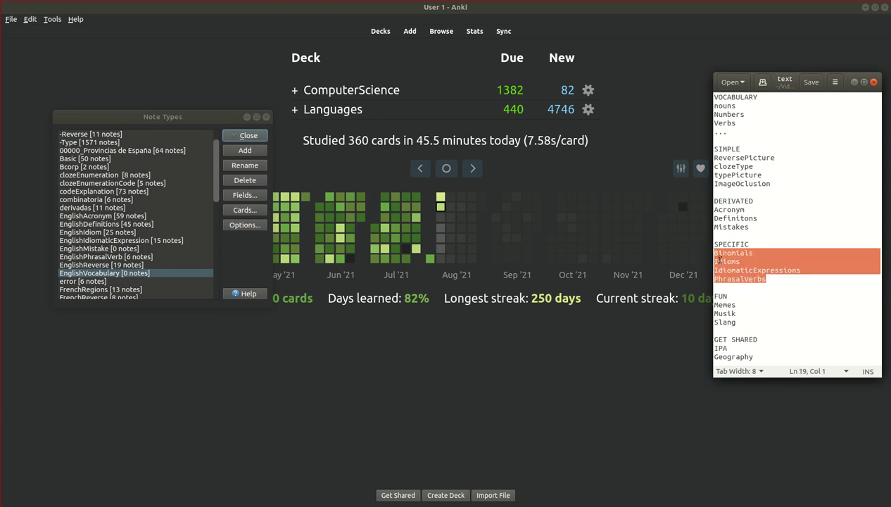
click(766, 279)
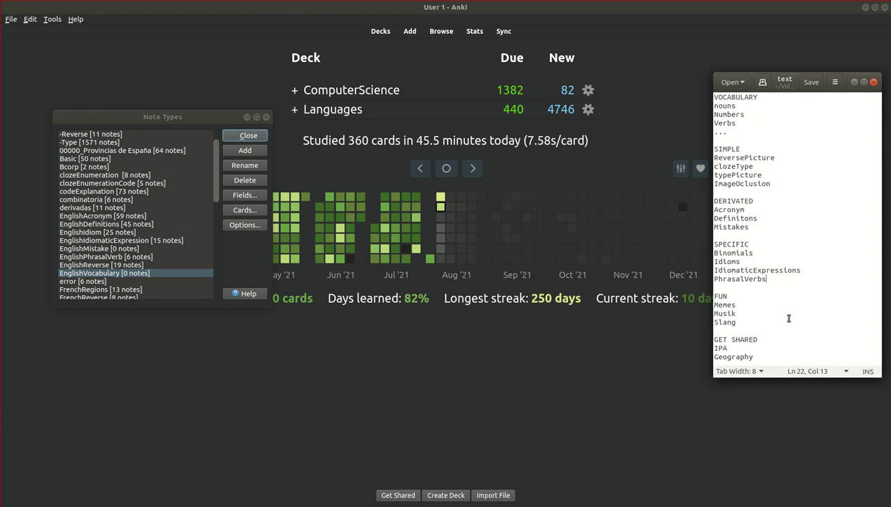
Step: Go through the FUN entries of the outline and return to the VOCABULARY section
key(Down)
key(Down)
key(Down)
key(Down)
key(Up)
click(800, 198)
click(776, 121)
Step: Highlight "nouns" in the outline and open the field list of the GermanNoun note type
drag(736, 106, 708, 105)
click(123, 183)
scroll(139, 238, down, 4)
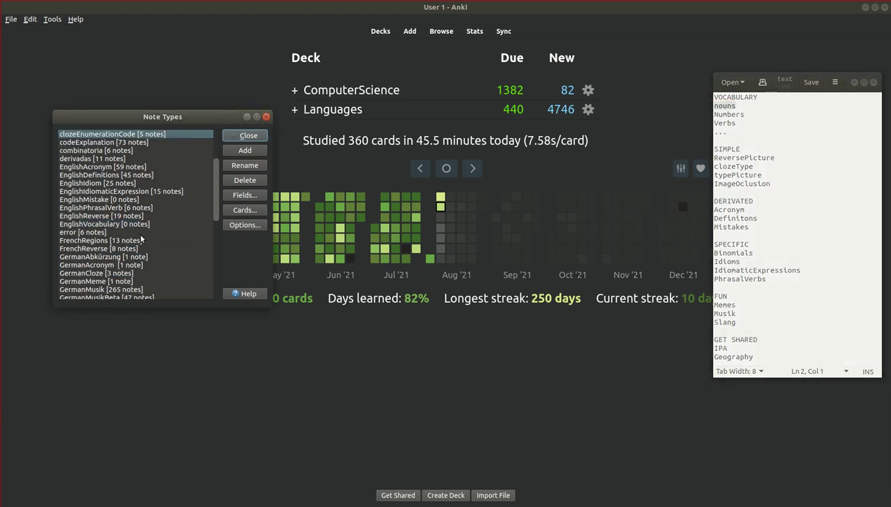
click(93, 240)
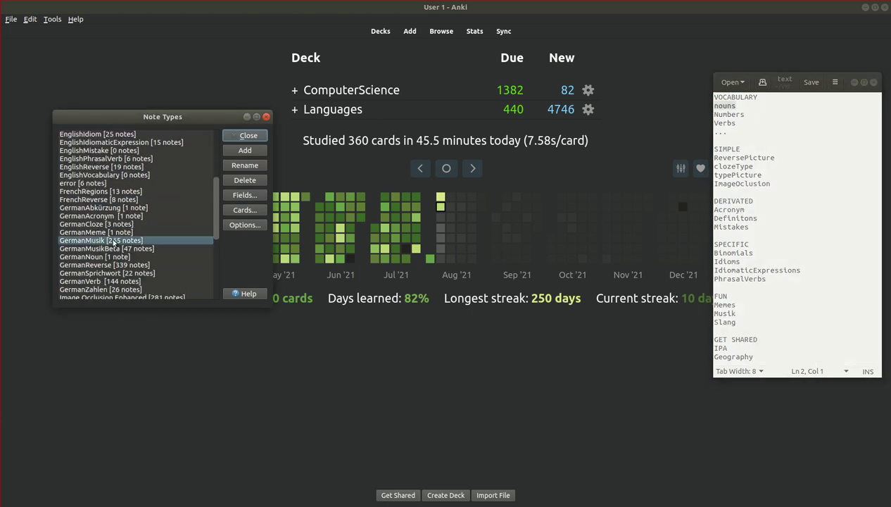
click(92, 257)
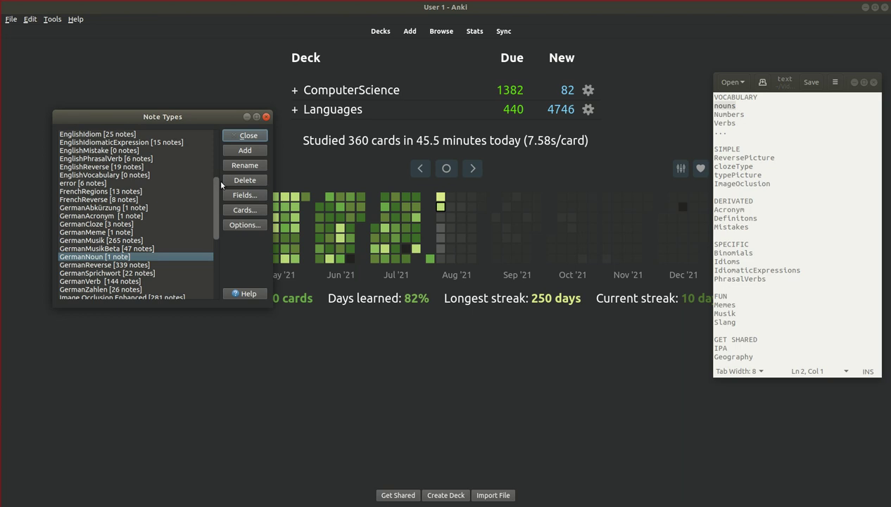
click(245, 195)
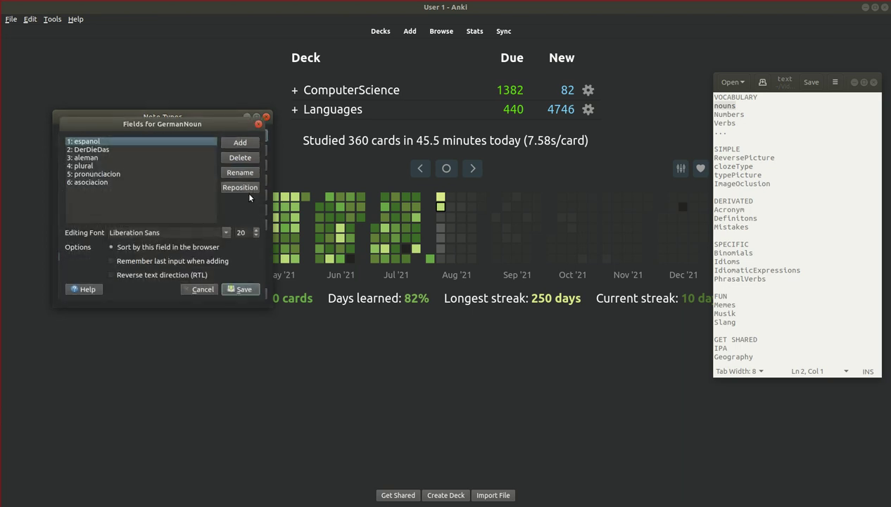
Step: Examine the GermanNoun fields one by one, from espanol to asociacion, and close the field list
click(137, 165)
click(123, 182)
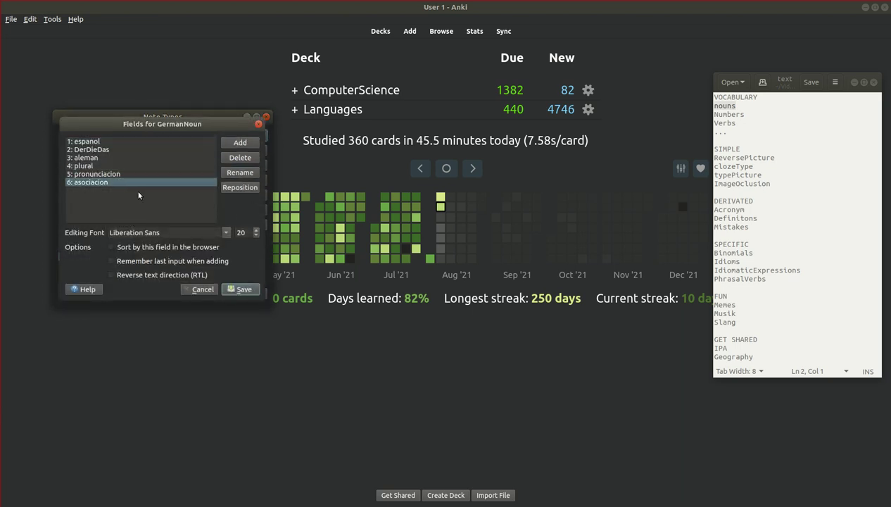
click(99, 142)
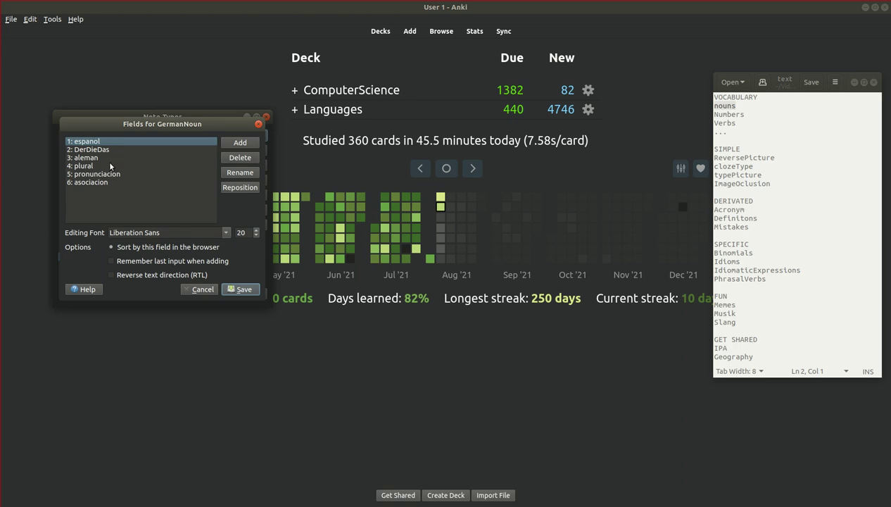
click(96, 149)
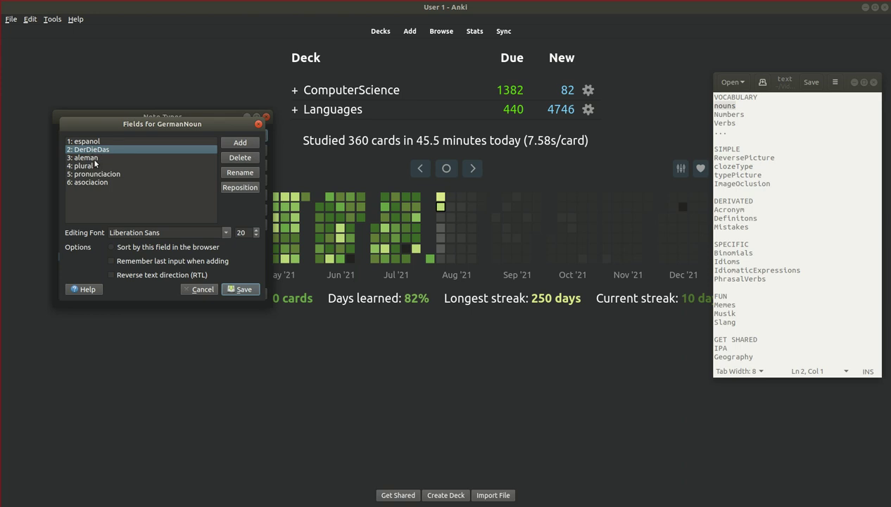
click(94, 159)
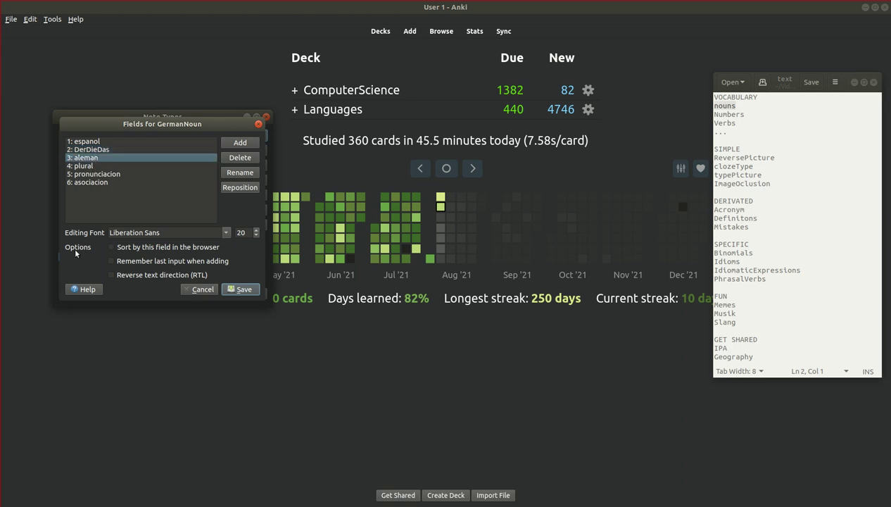
click(119, 163)
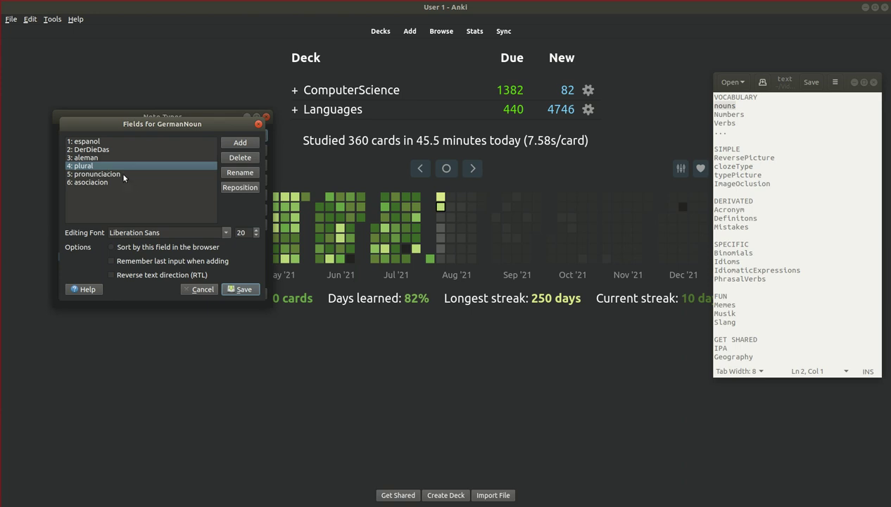
click(119, 174)
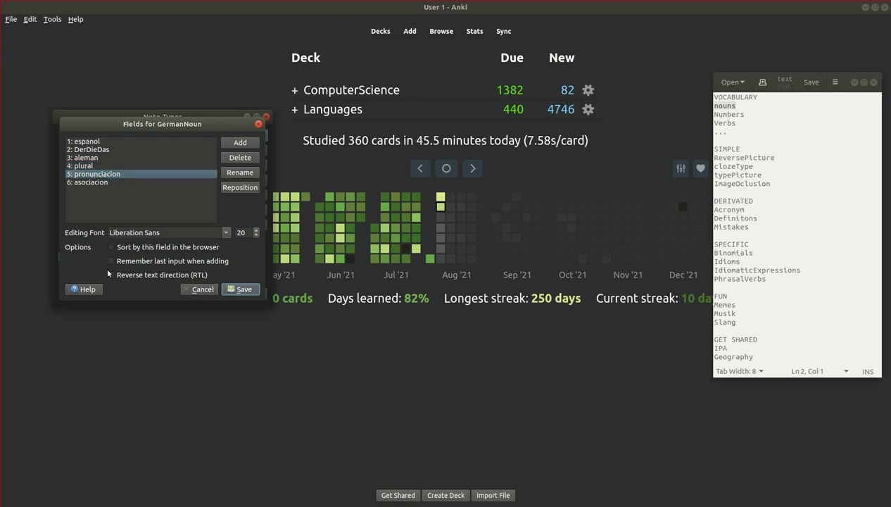
click(117, 182)
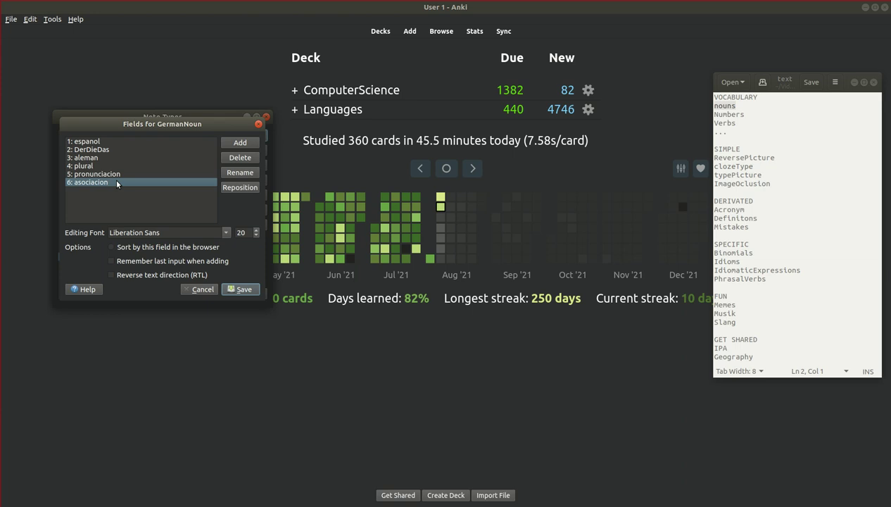
click(124, 166)
click(131, 183)
click(258, 125)
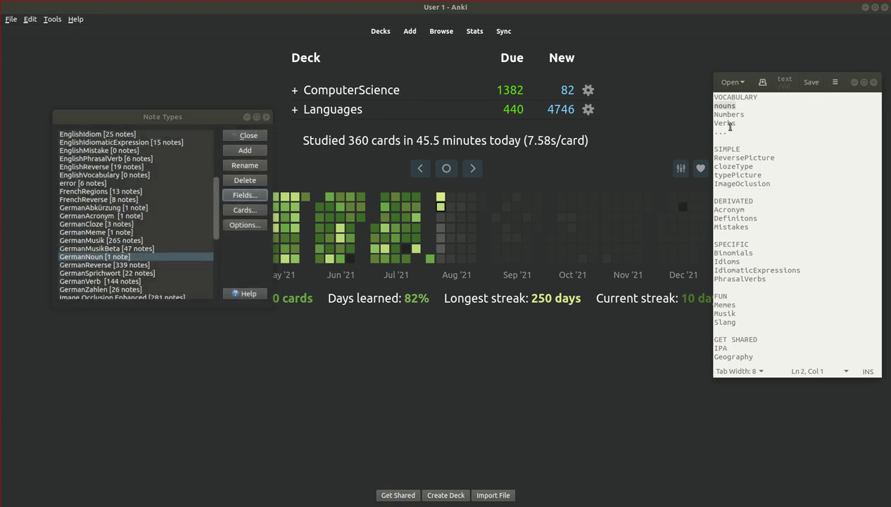
Step: Highlight "Numbers" in the outline and open the field list of the GermanZahlen note type
click(759, 115)
drag(759, 115, 713, 115)
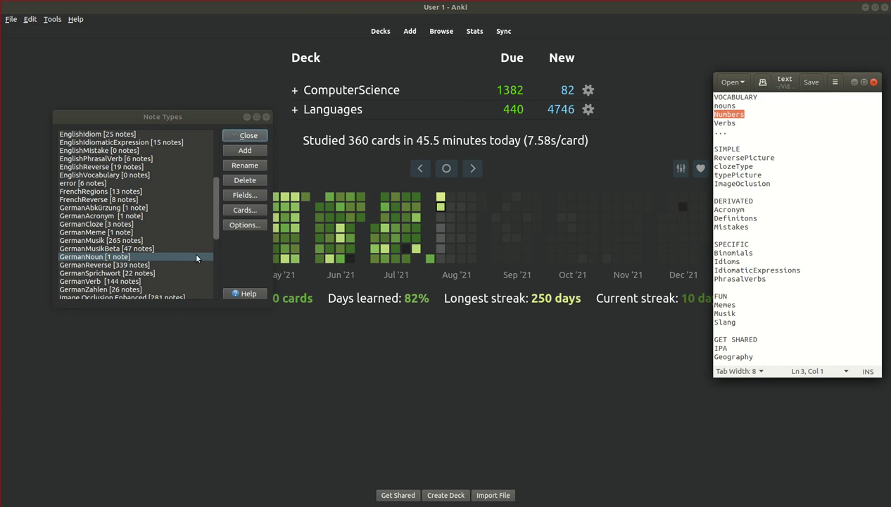
scroll(125, 255, down, 1)
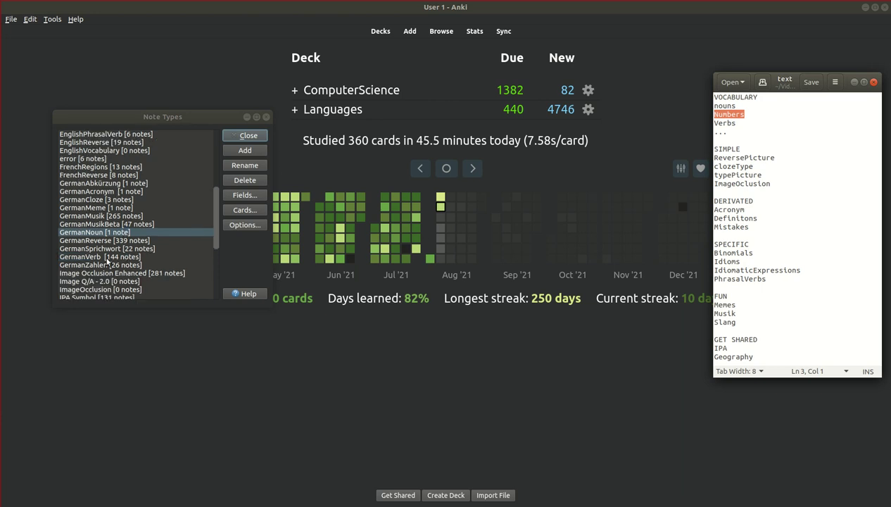
scroll(98, 263, up, 1)
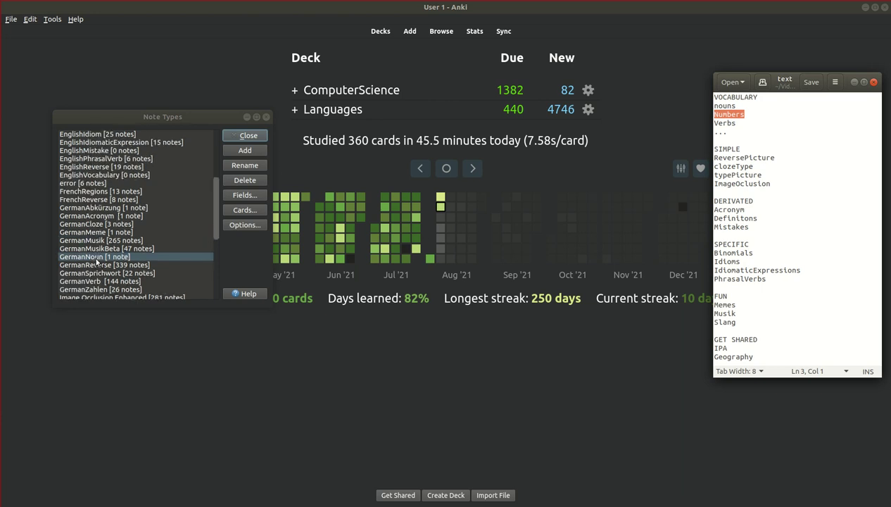
scroll(100, 219, up, 2)
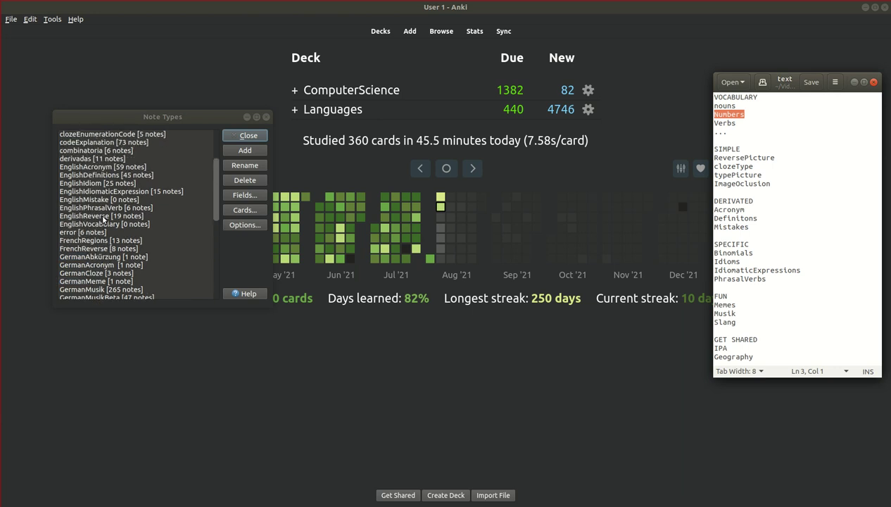
scroll(68, 240, down, 3)
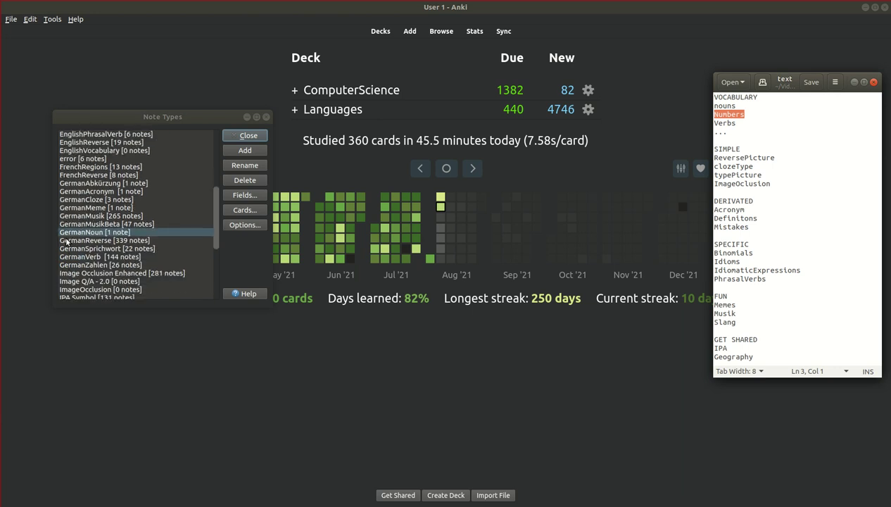
click(99, 265)
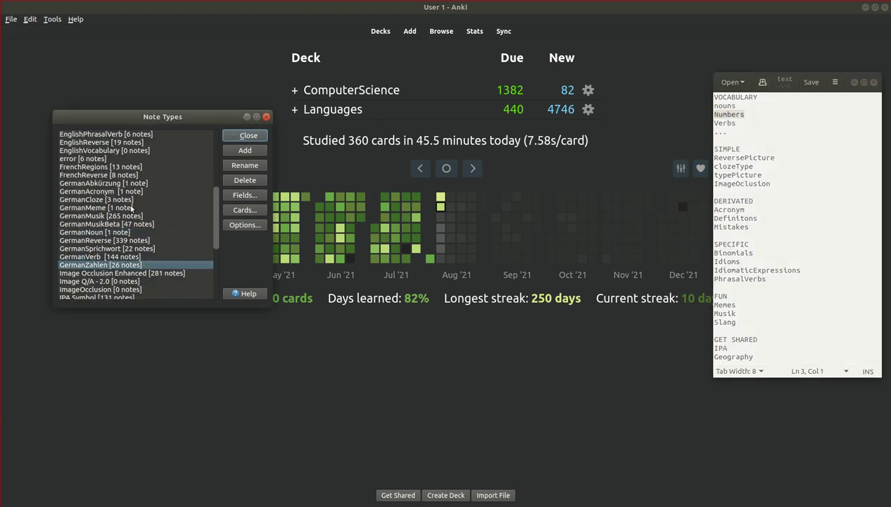
click(243, 198)
Step: Examine the number, Zahl and picture fields of GermanZahlen and their options
click(159, 150)
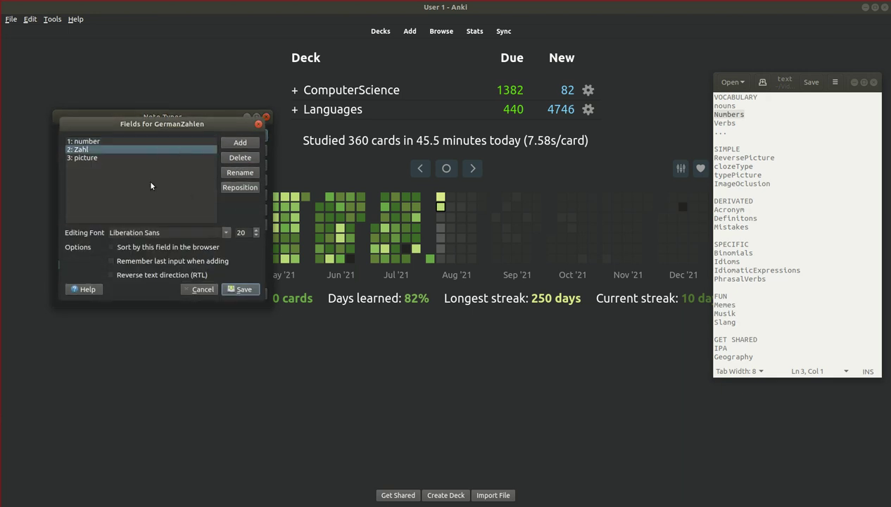
click(141, 158)
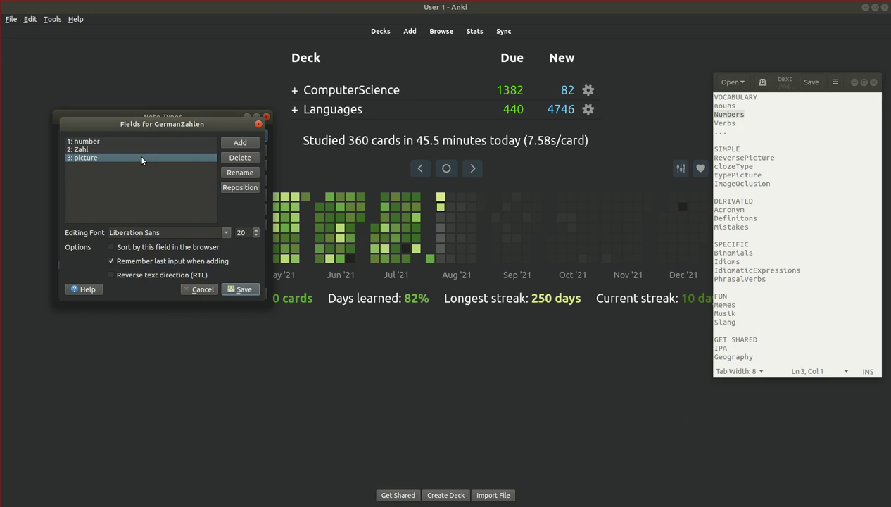
click(121, 142)
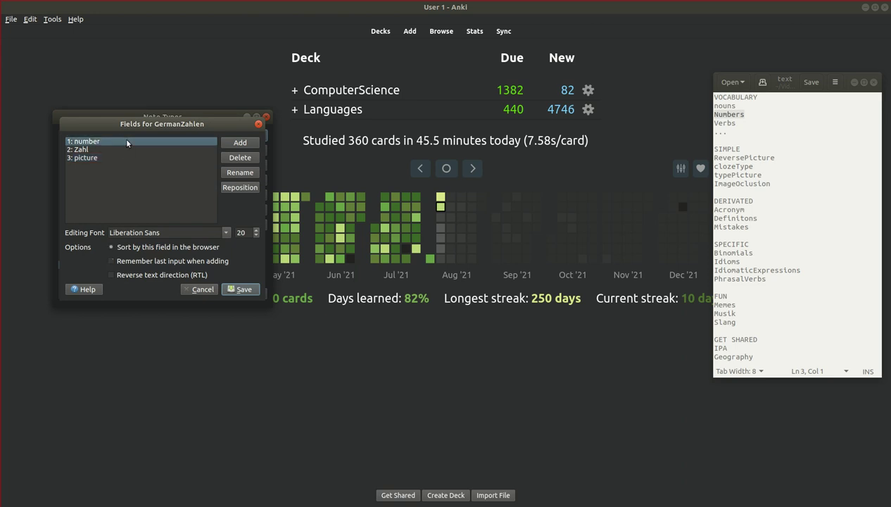
click(117, 149)
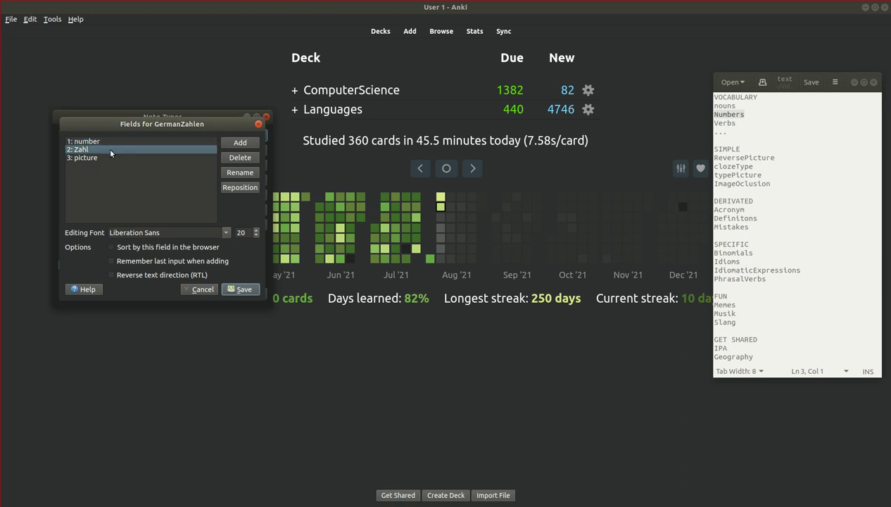
click(109, 145)
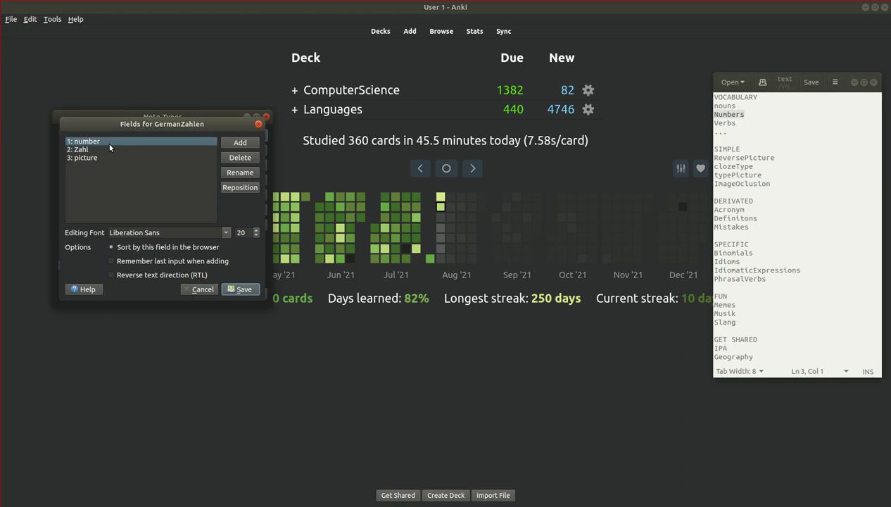
click(128, 150)
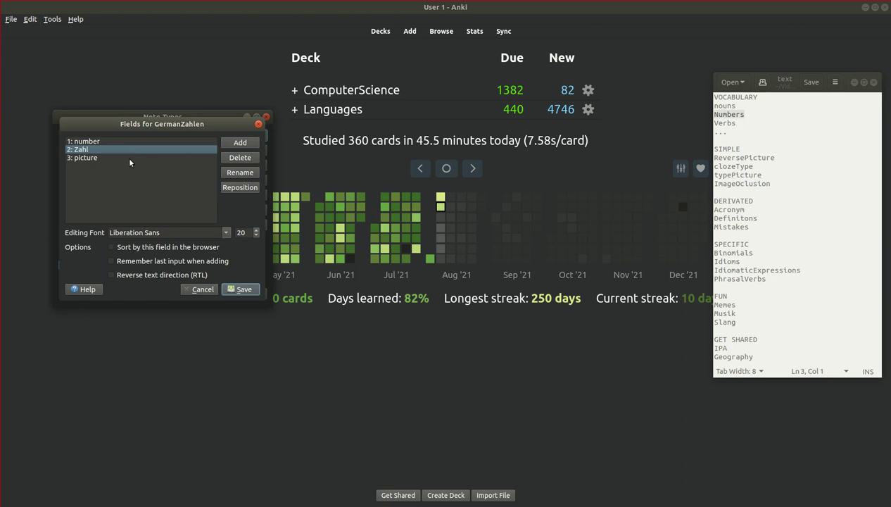
click(131, 159)
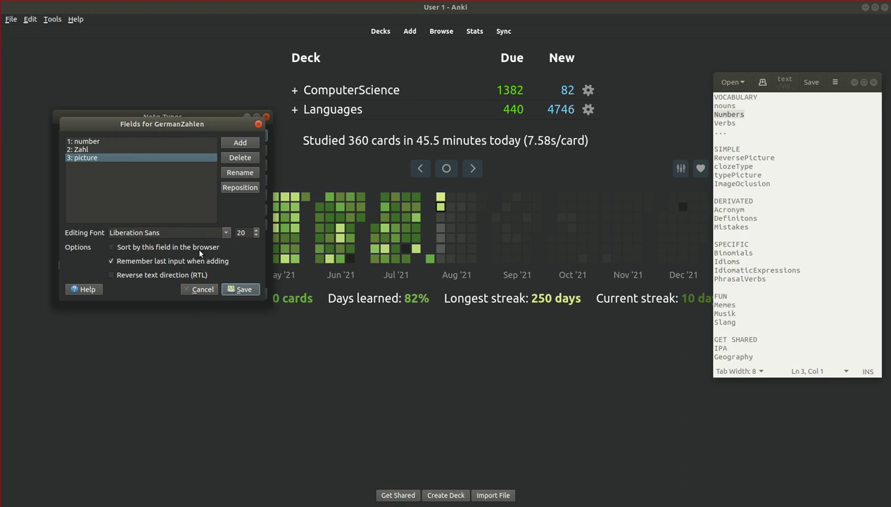
Step: Examine the Zahl field and the picture field's "Remember last input when adding" option in GermanZahlen, and close the field list without saving
click(98, 149)
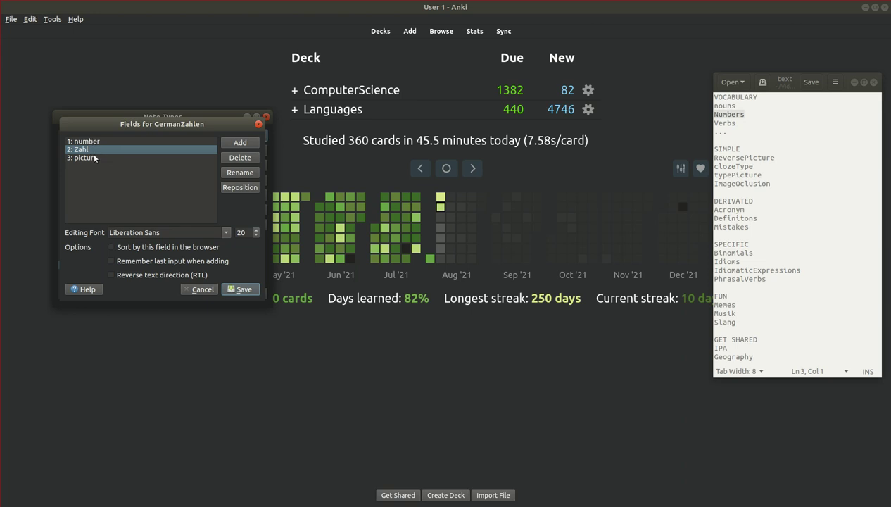
click(102, 158)
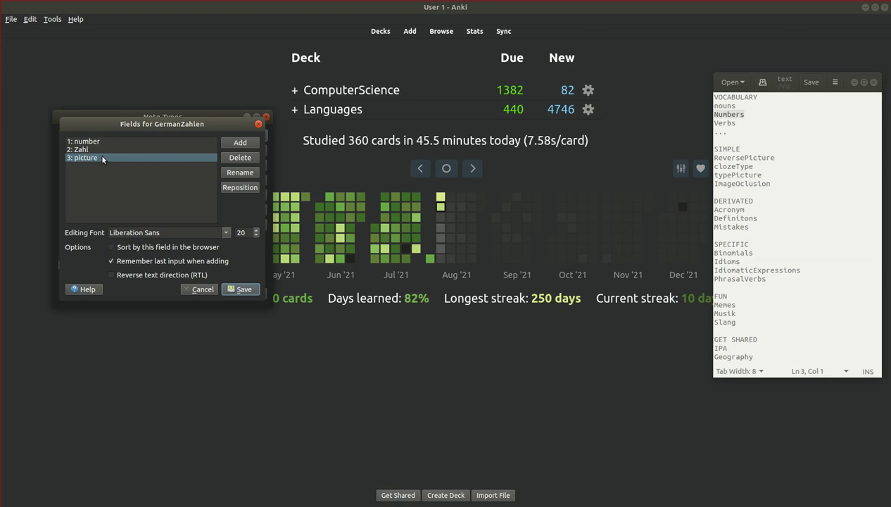
click(111, 261)
click(258, 124)
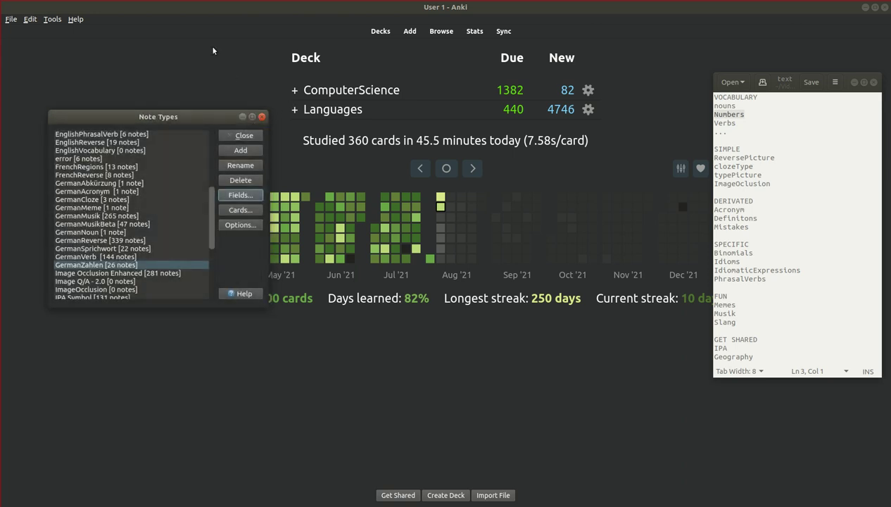
Step: Place the cursor at "Verbs" in the outline and open the field list of the GermanVerb note type
click(736, 123)
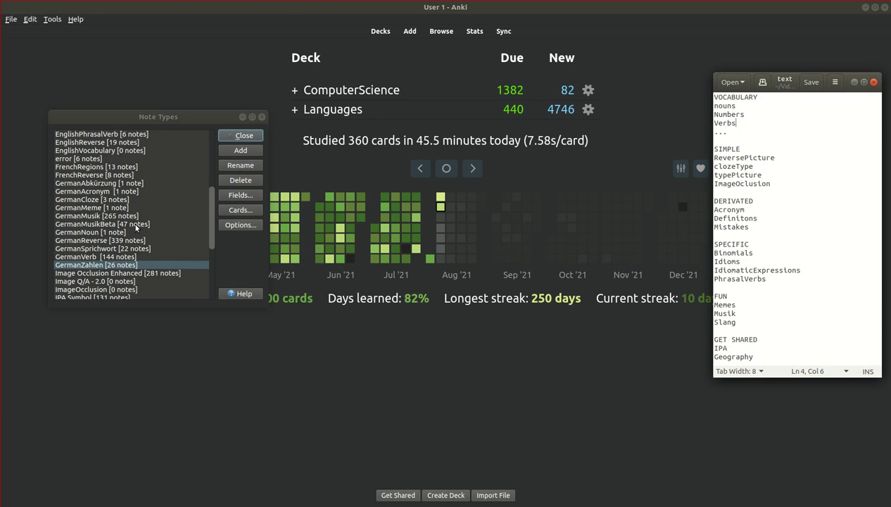
scroll(137, 229, up, 3)
scroll(94, 283, up, 3)
scroll(93, 284, up, 4)
scroll(95, 282, down, 5)
click(96, 280)
scroll(95, 280, down, 2)
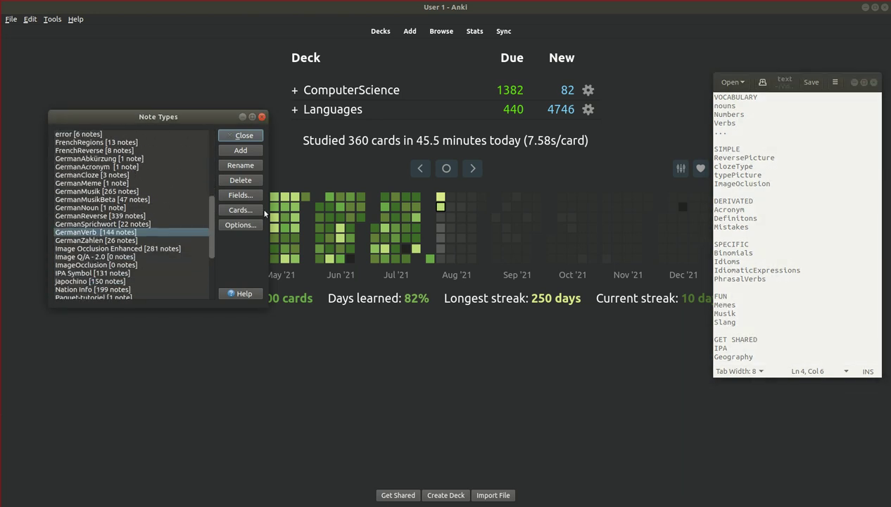
click(239, 196)
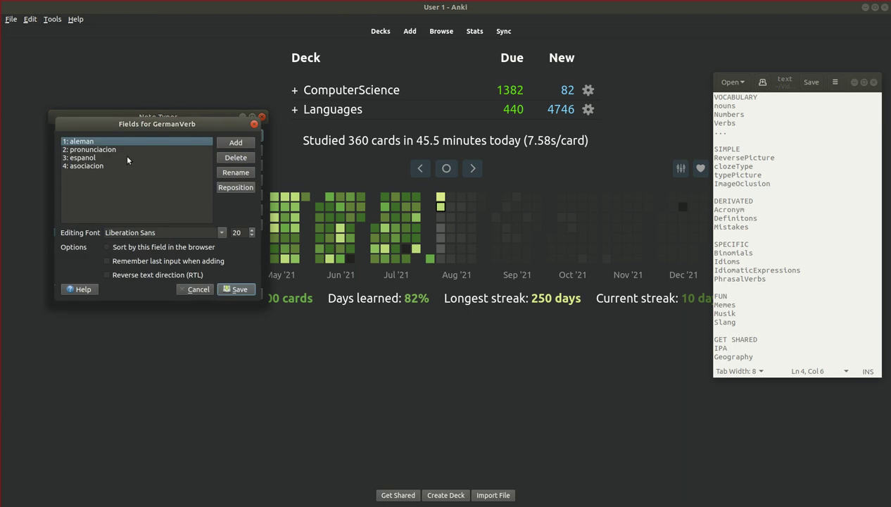
Step: Examine the pronunciacion and asociacion fields of GermanVerb, pointing back to "nouns" in the outline, and close the field list
click(99, 150)
click(112, 166)
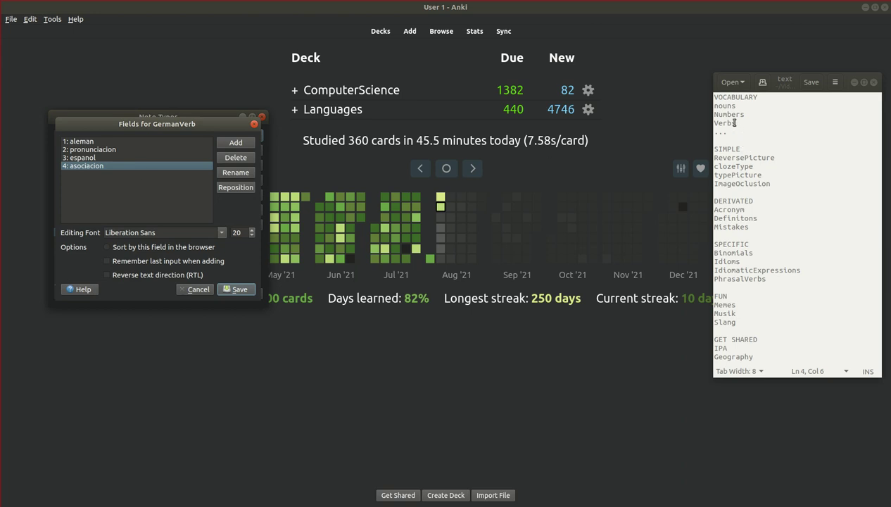
drag(753, 106, 709, 106)
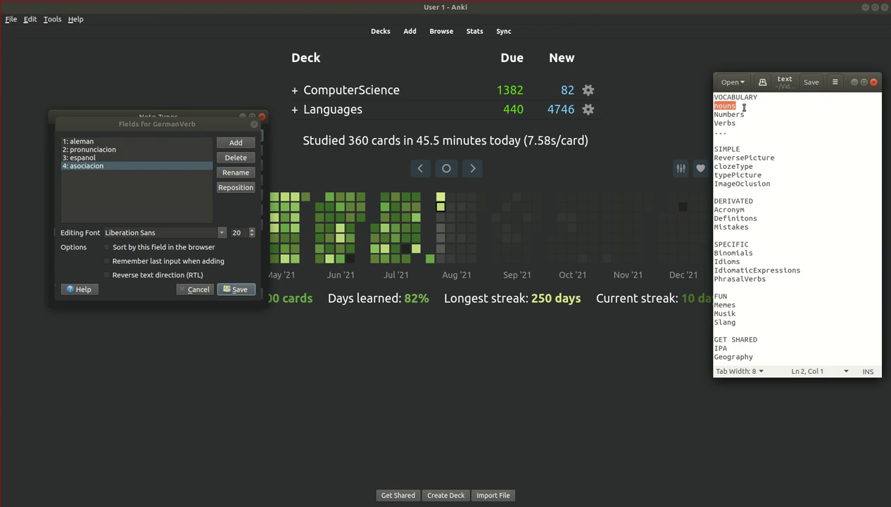
click(744, 107)
click(746, 122)
click(98, 163)
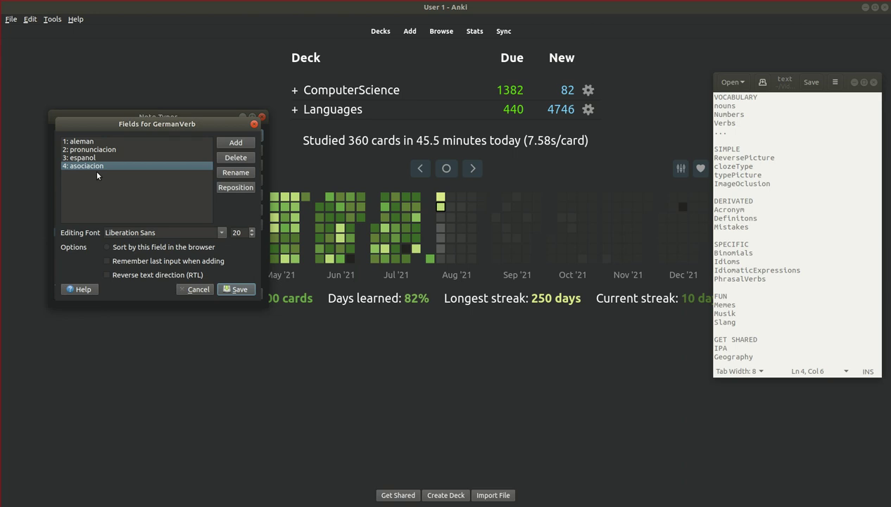
click(253, 124)
Step: Highlight the VOCABULARY entries from "nouns" to "..." in the outline and clear the selection
click(748, 117)
click(773, 135)
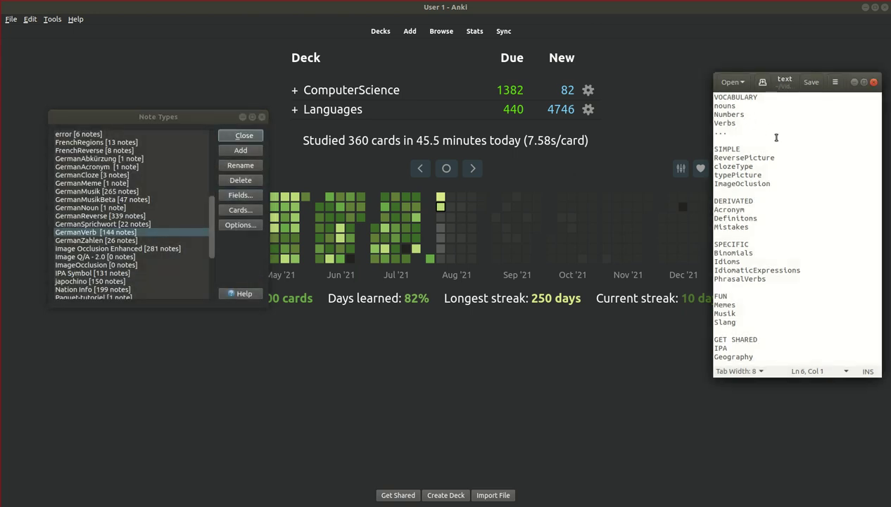
key(shift+Up)
key(shift+Up)
key(shift+Up)
key(shift+Home)
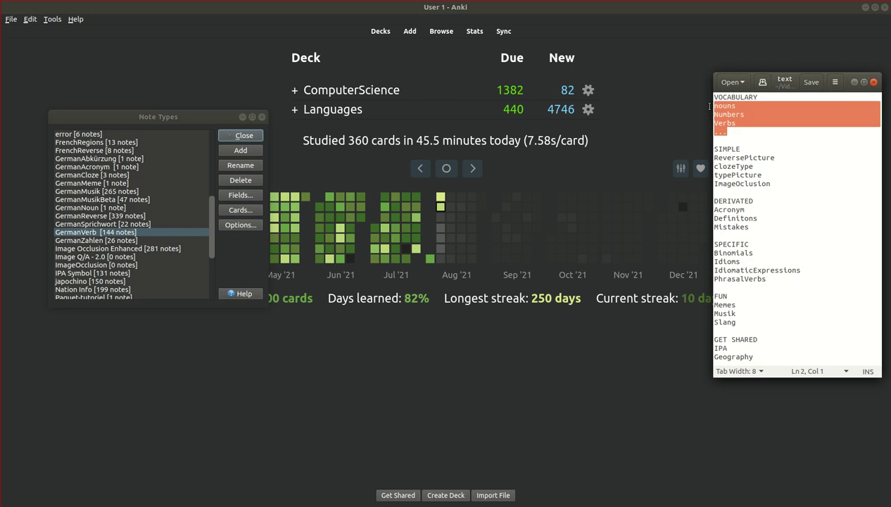
click(764, 137)
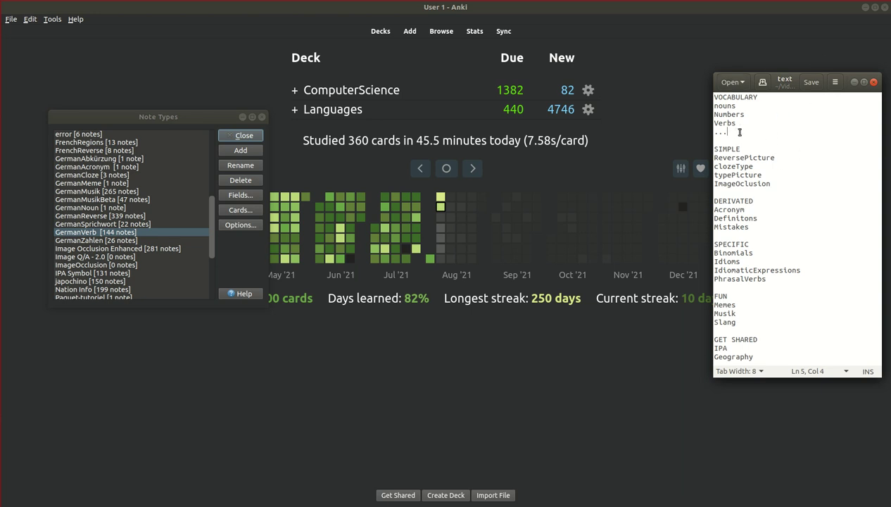
drag(749, 131, 714, 105)
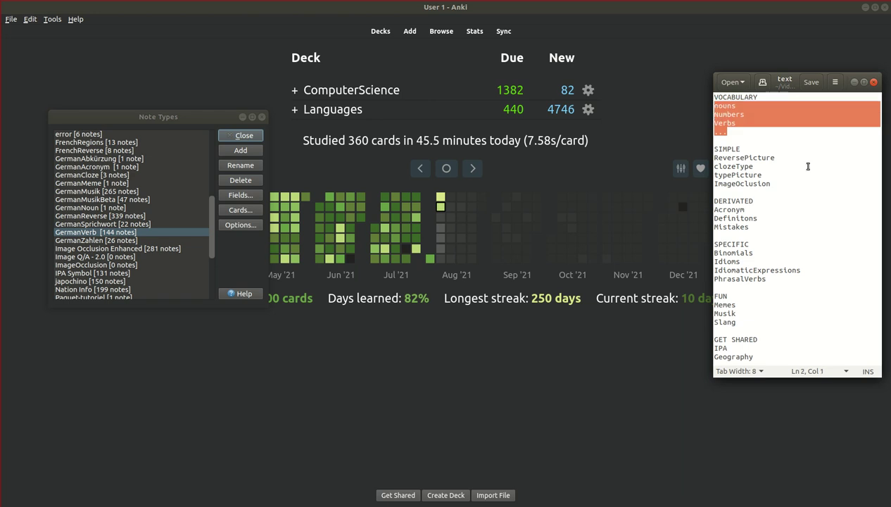
click(764, 132)
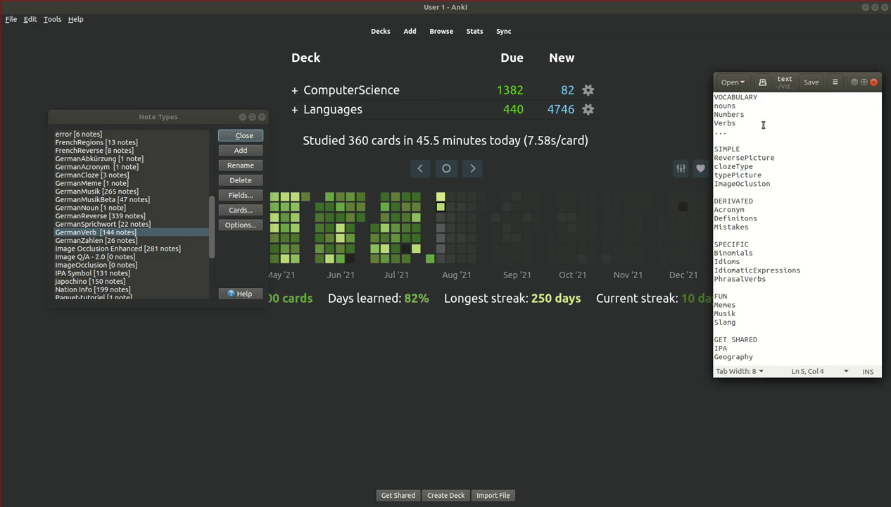
Step: Highlight the entries under SIMPLE in the outline, and then only "Picture" in "ReversePicture"
click(797, 183)
drag(784, 183, 708, 157)
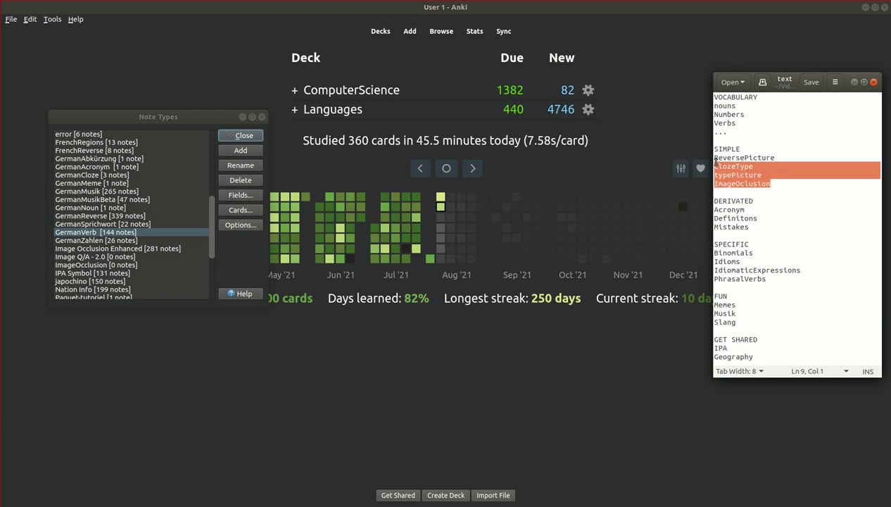
click(795, 185)
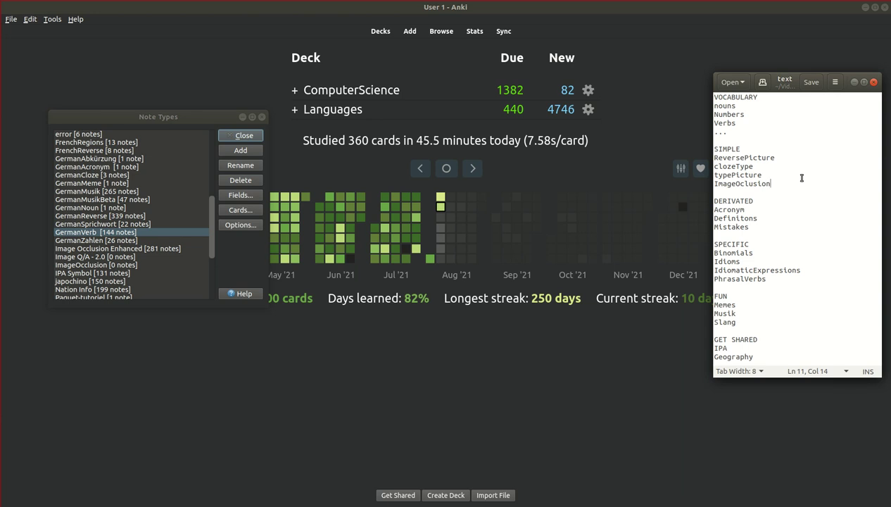
drag(775, 157, 745, 157)
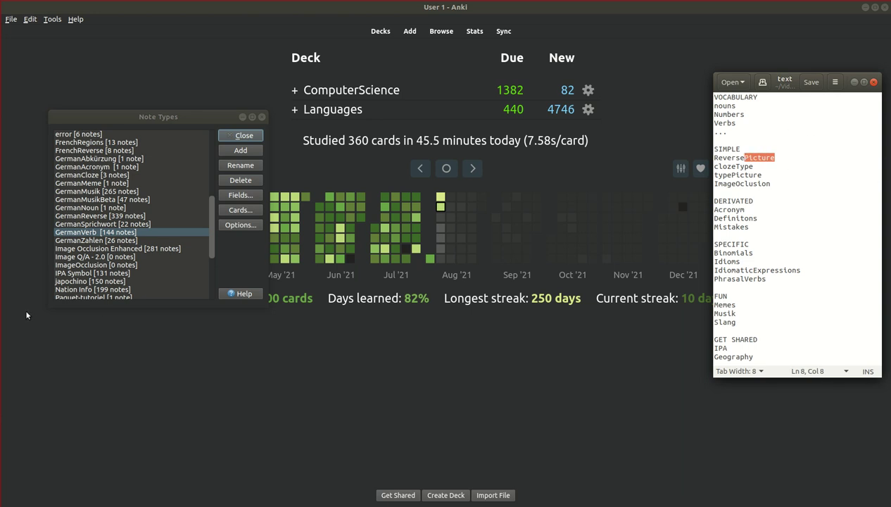
Step: Place the cursor after "ReversePicture" in the outline, find the EnglishReverse note type and open its field list
scroll(132, 212, up, 10)
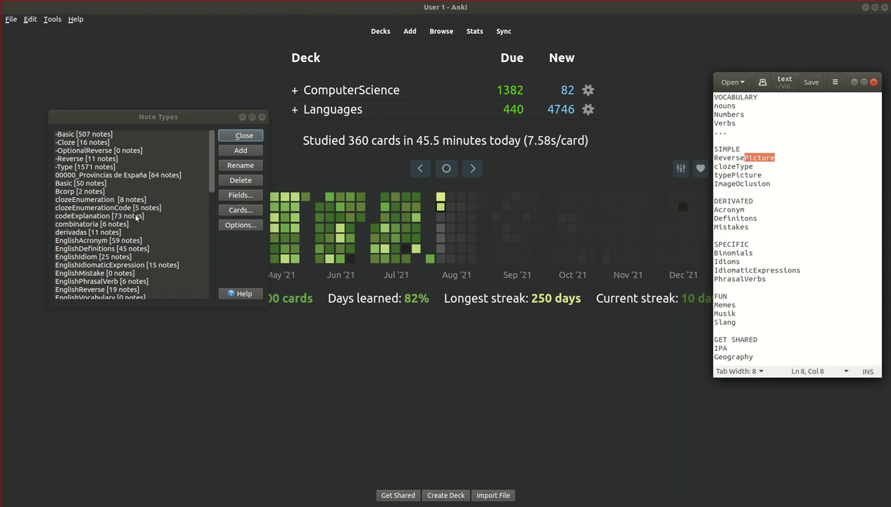
click(790, 173)
click(790, 156)
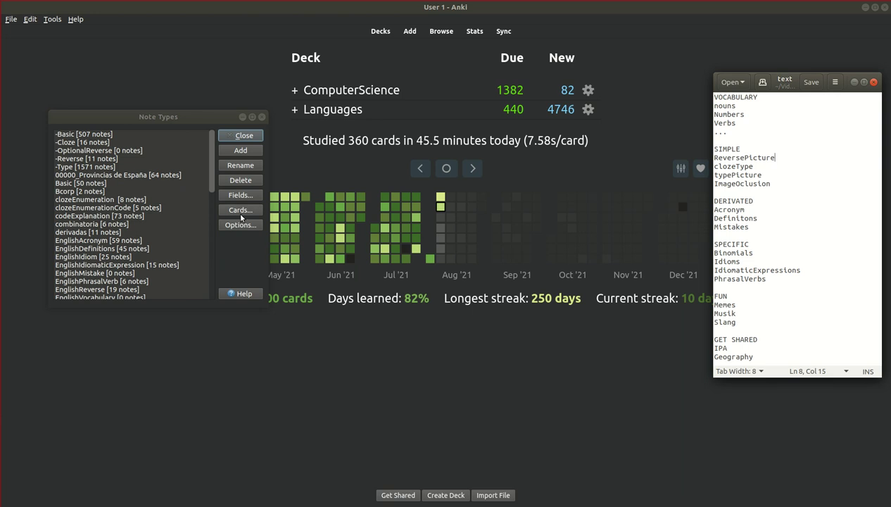
scroll(154, 221, down, 2)
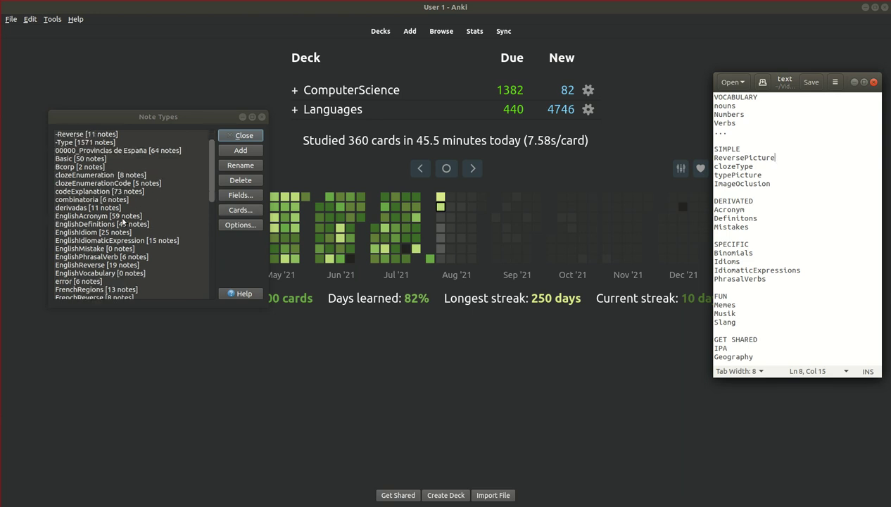
scroll(159, 223, down, 9)
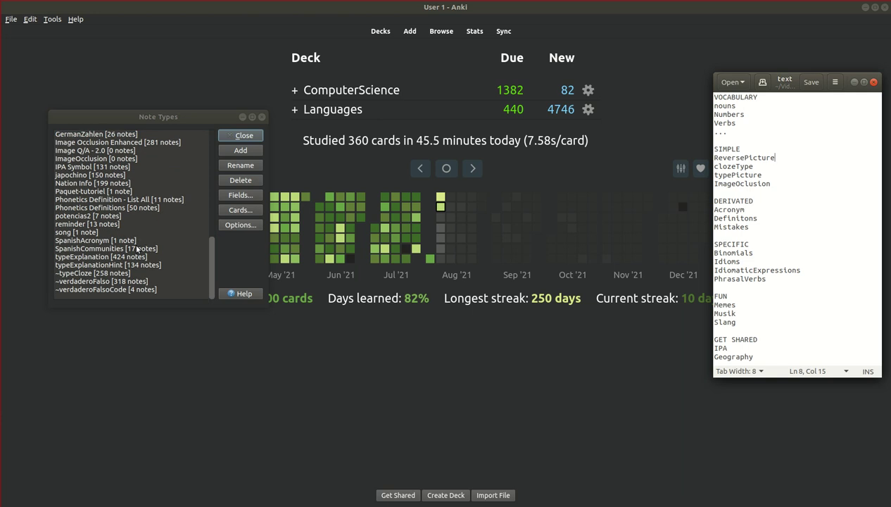
scroll(88, 211, up, 12)
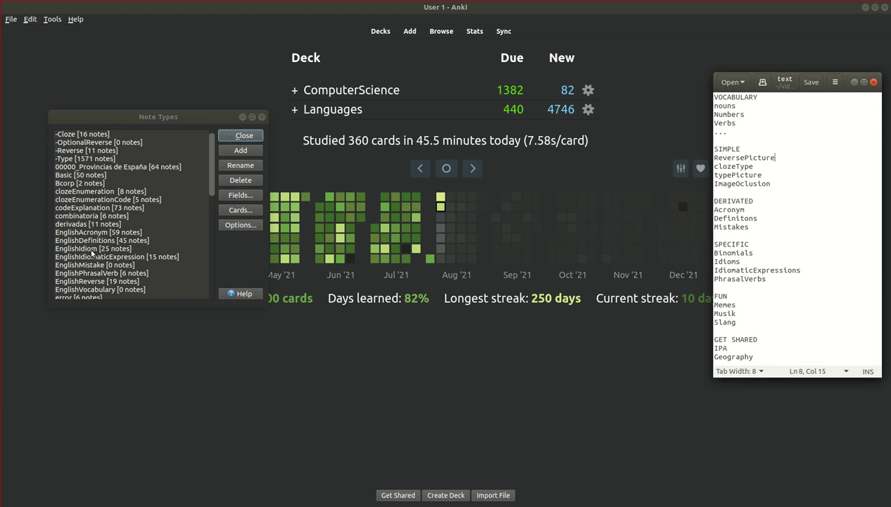
click(96, 275)
click(97, 281)
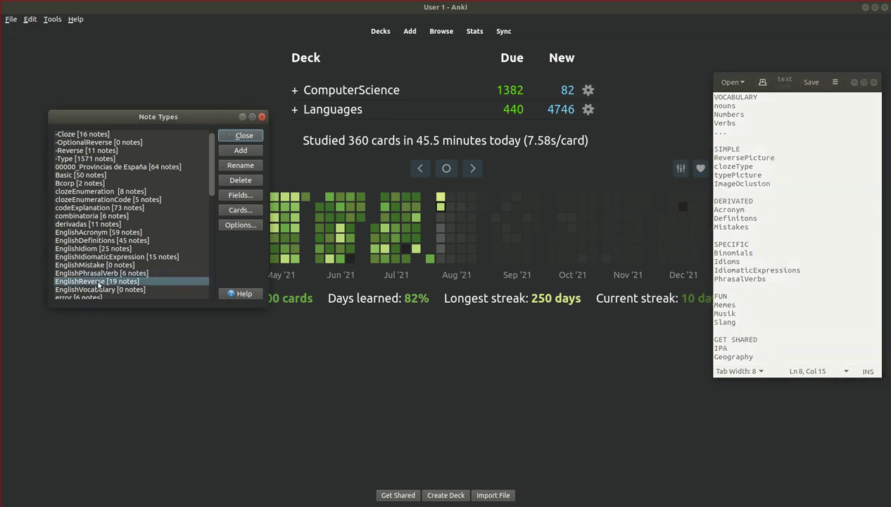
click(235, 200)
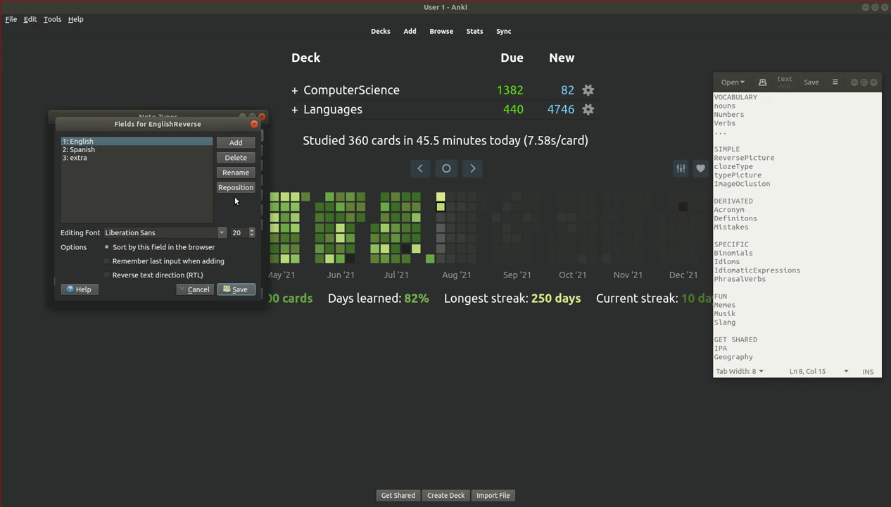
Step: Examine the English, Spanish and extra fields of EnglishReverse, comparing the English and Spanish sides
click(77, 162)
click(87, 142)
click(116, 150)
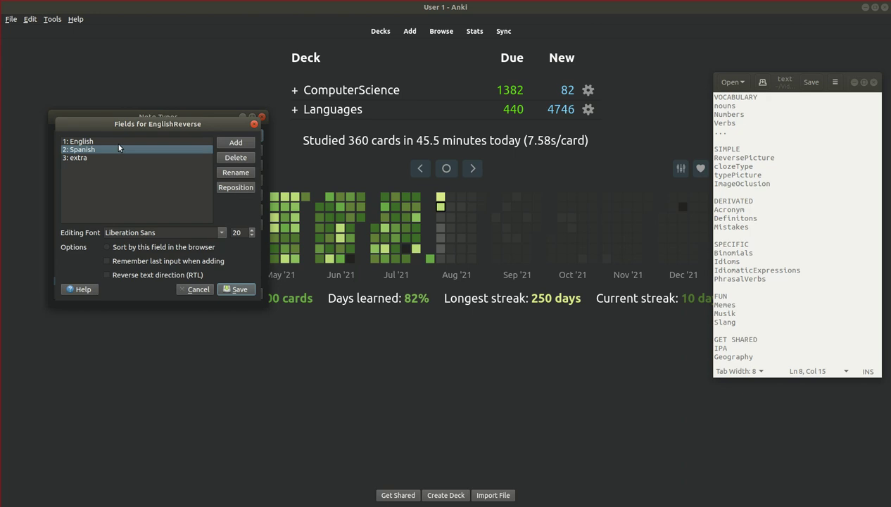
click(141, 143)
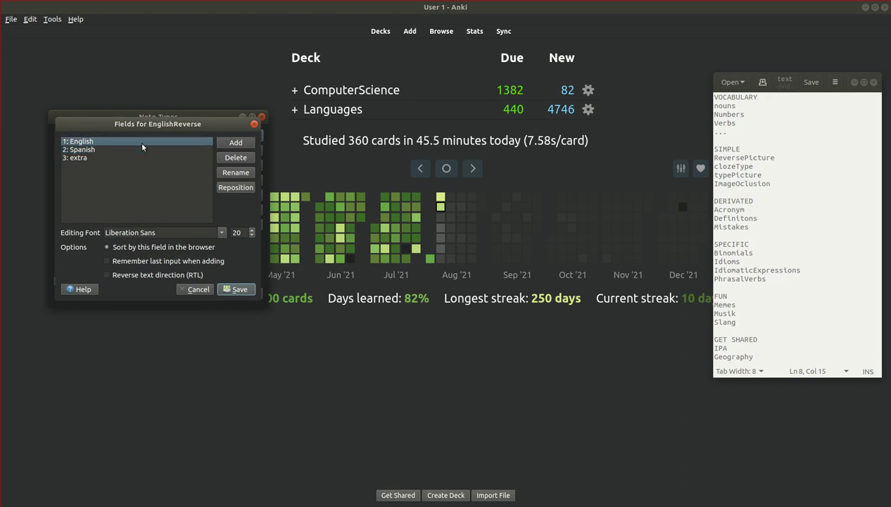
click(149, 150)
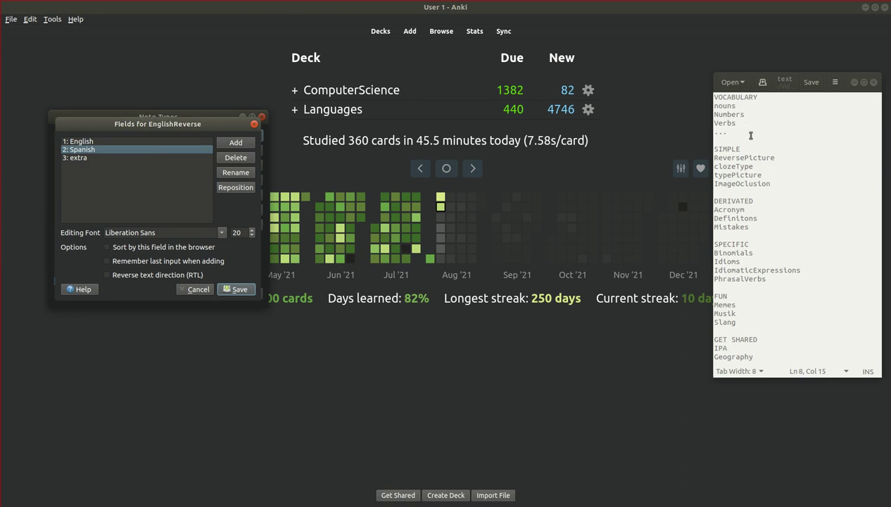
click(91, 142)
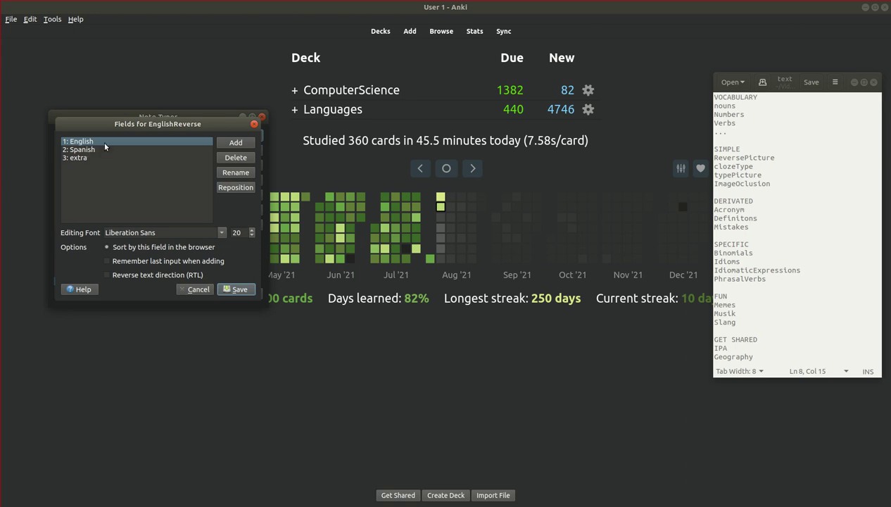
Step: Turn on "Remember last input when adding" for the extra field of EnglishReverse and save the fields
click(105, 159)
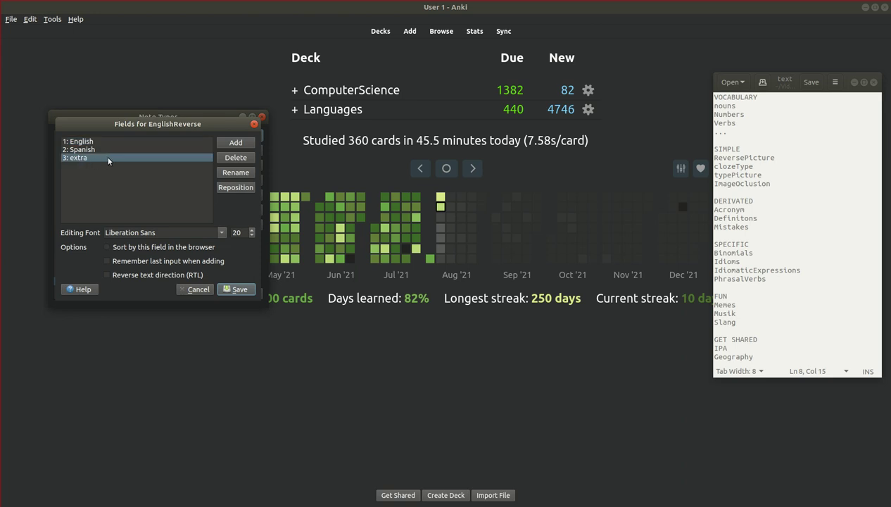
click(127, 261)
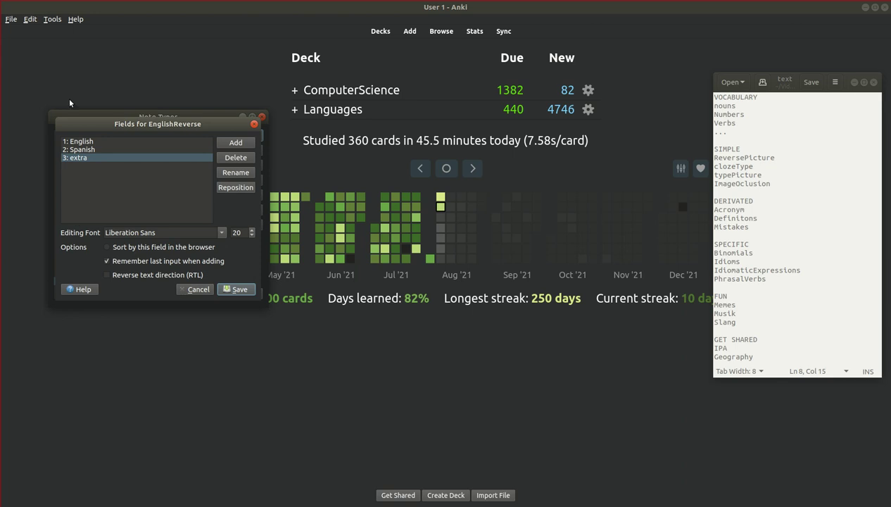
click(239, 290)
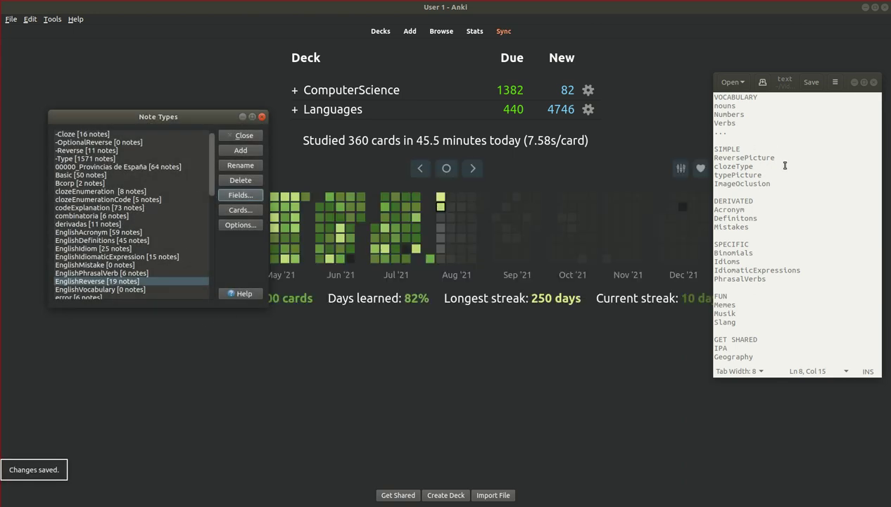
Step: Place the cursor at "clozeType" in the outline and look through the note type list down to its end
click(786, 202)
click(778, 177)
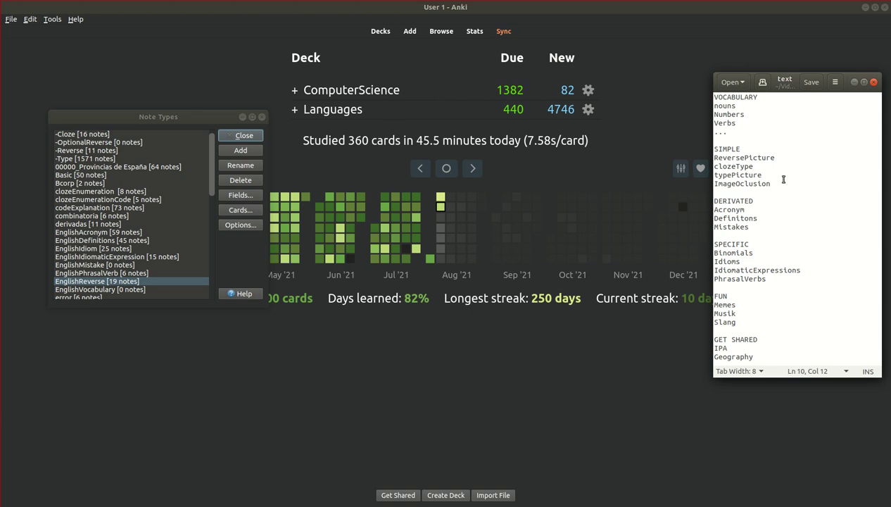
click(780, 190)
click(750, 166)
scroll(166, 210, down, 10)
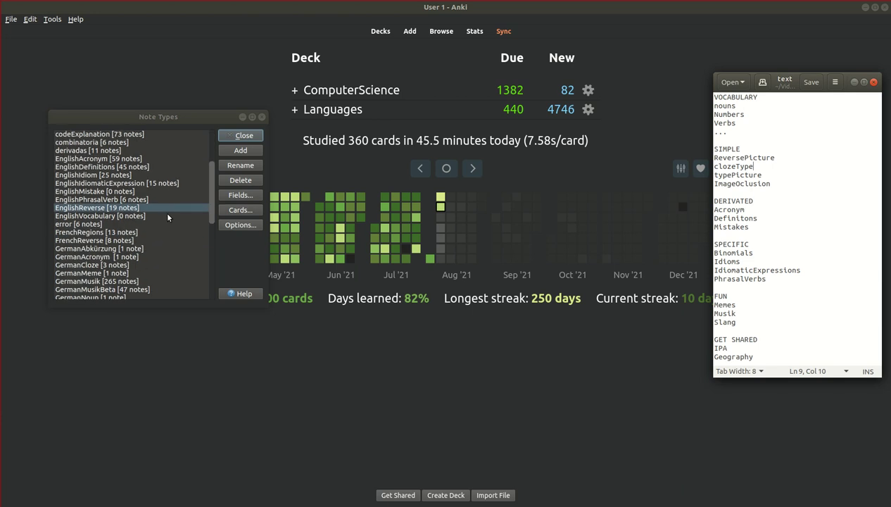
scroll(154, 244, up, 3)
scroll(154, 247, down, 3)
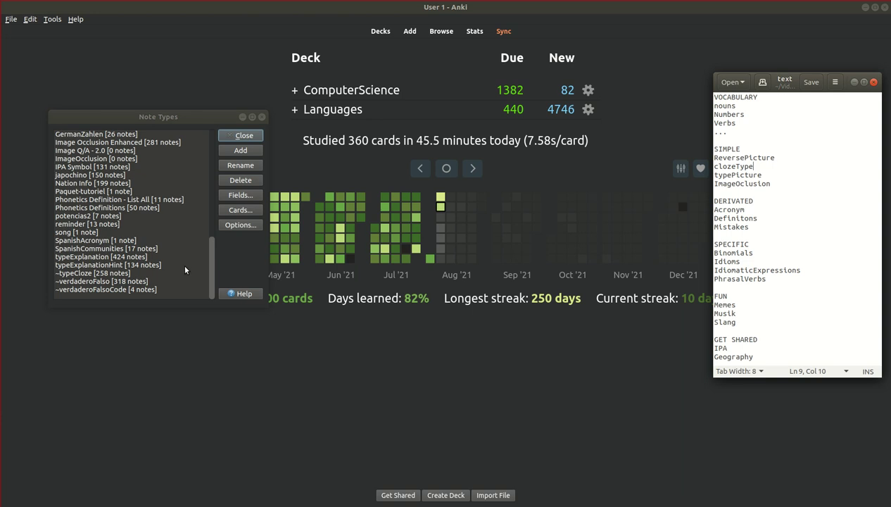
Step: Highlight the outline entries from "ReversePicture" to "typePicture" under SIMPLE
click(774, 176)
key(shift+Up)
key(shift+Up)
key(shift+Home)
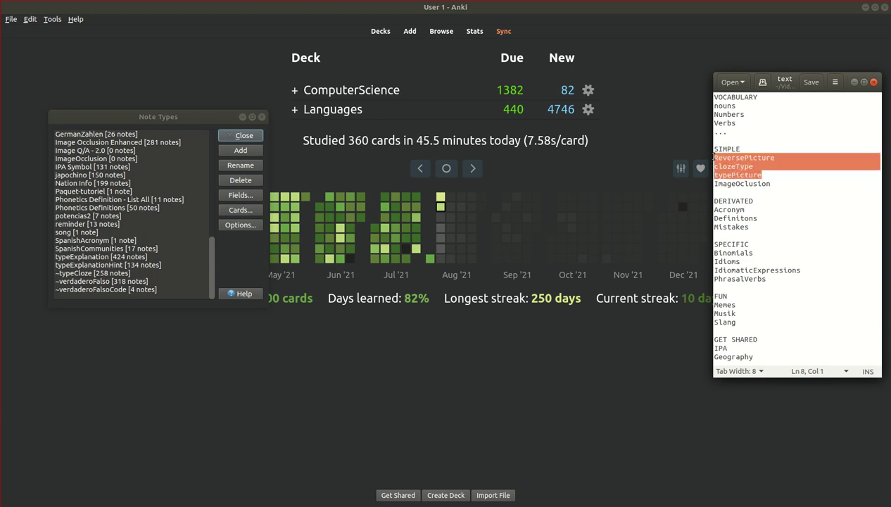
Step: Highlight the SIMPLE entries through "typePicture" in the outline, and move the cursor past "ImageOclusion" to "Acronym"
click(770, 172)
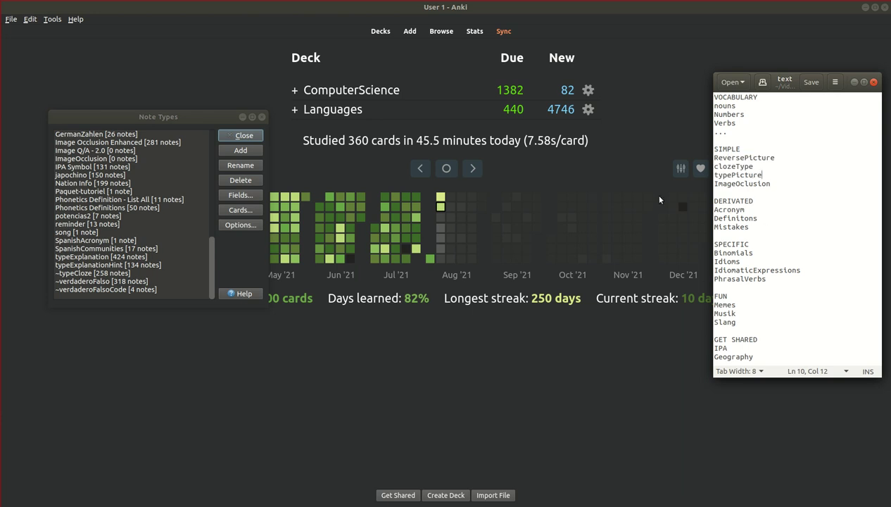
triple_click(766, 174)
click(766, 175)
drag(767, 174, 693, 148)
click(745, 157)
click(793, 180)
key(Down)
key(Down)
key(Down)
Step: Highlight the DERIVATED heading and its entries "Acronym", "Definitons" and "Mistakes" in the outline one at a time
drag(756, 201, 701, 190)
click(776, 227)
drag(746, 210, 705, 204)
drag(798, 218, 713, 219)
drag(787, 226, 701, 227)
click(796, 232)
Step: Highlight "Acronym" in the outline and open the fields of the EnglishAcronym note type
drag(747, 209, 714, 211)
scroll(81, 248, up, 10)
double_click(91, 231)
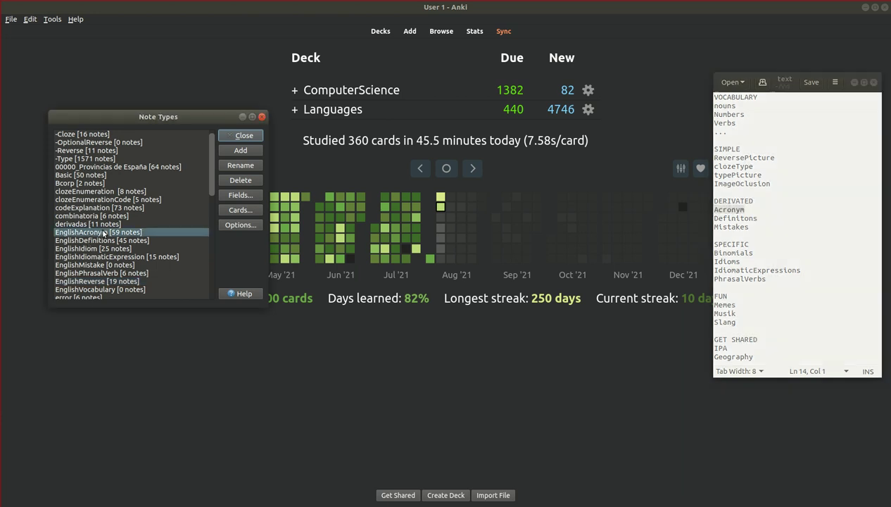
click(246, 185)
click(234, 194)
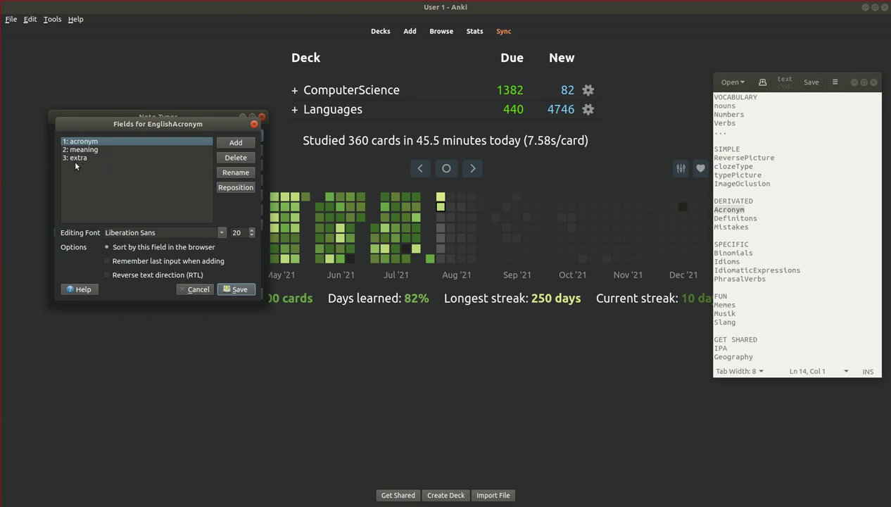
Step: Turn on "Remember last input when adding" for the extra field of EnglishAcronym, review the acronym field and save the fields
click(81, 159)
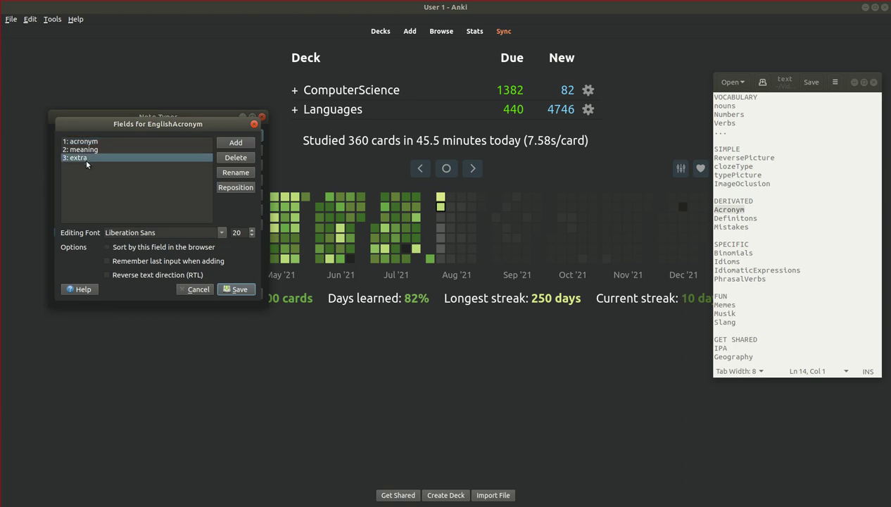
click(106, 261)
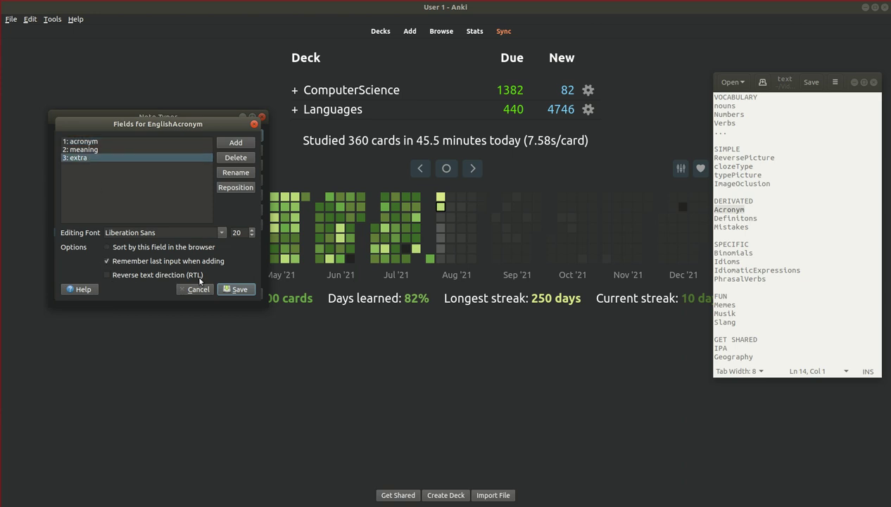
click(95, 142)
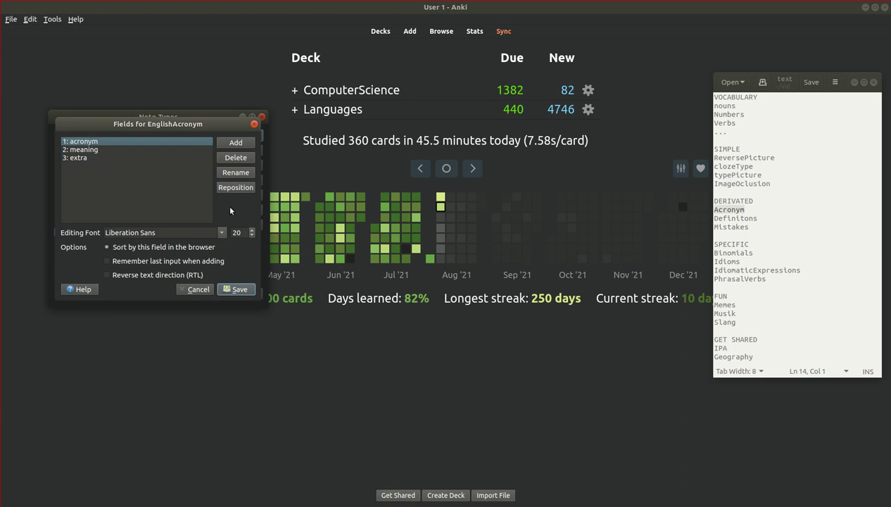
click(233, 287)
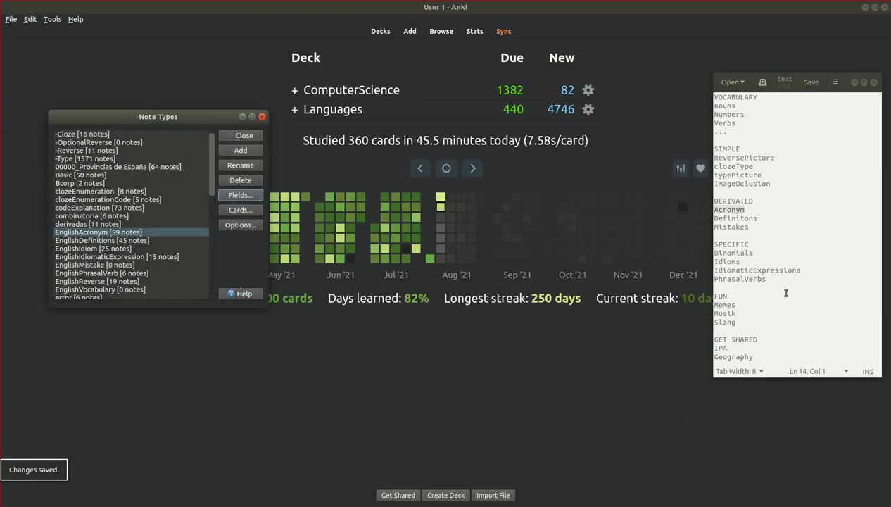
Step: Highlight "Definitons" in the outline and open the fields of the EnglishDefinitions note type
click(759, 211)
drag(774, 219, 691, 215)
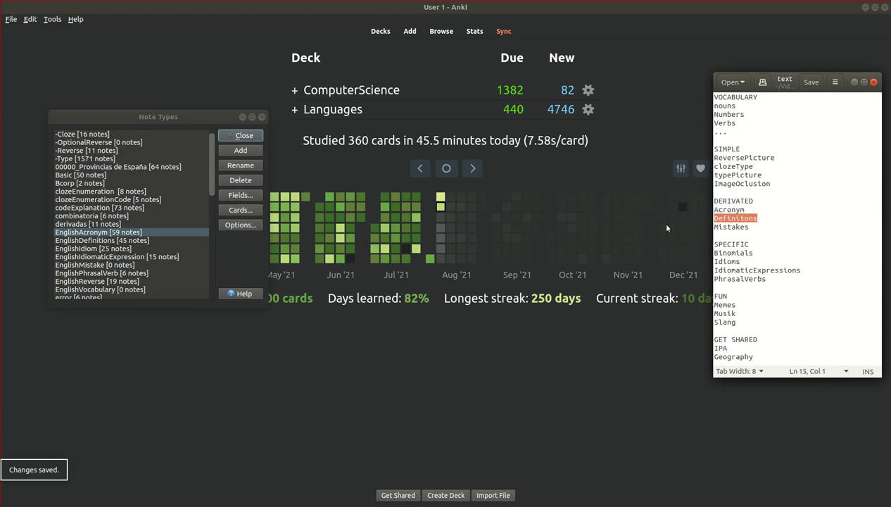
scroll(121, 241, up, 1)
click(102, 248)
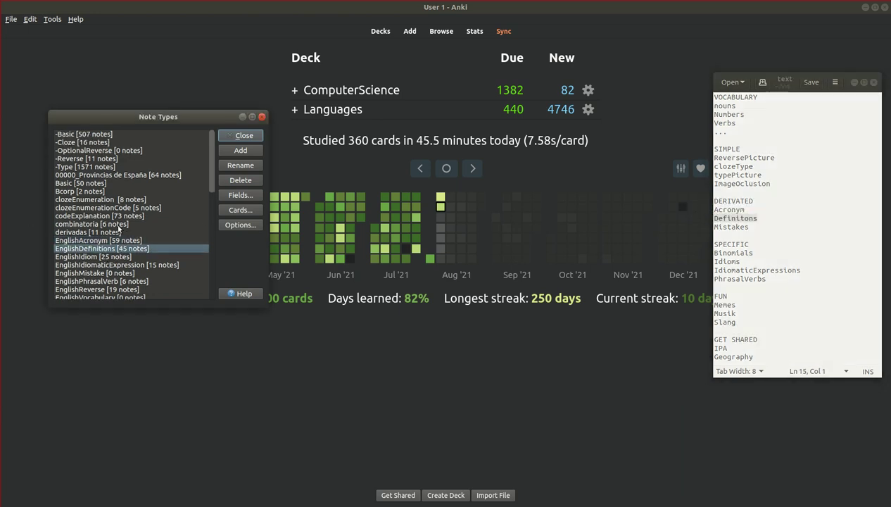
click(252, 198)
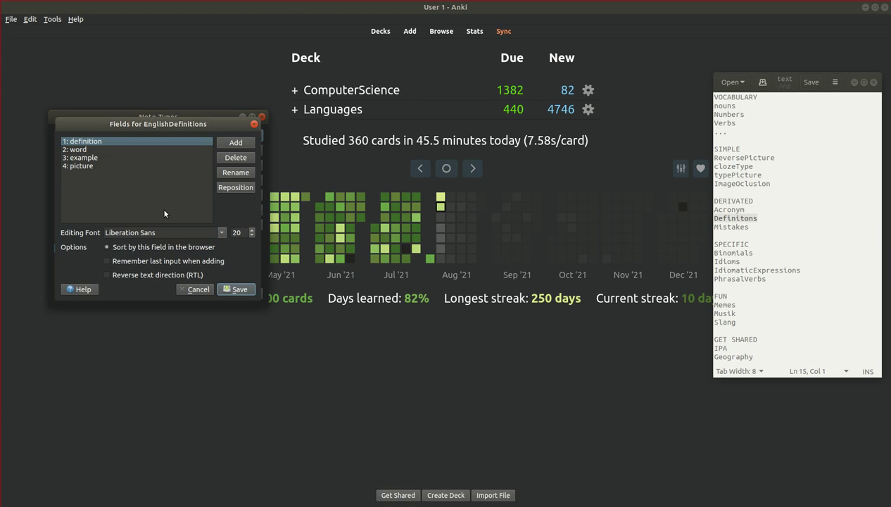
Step: Examine the word, example and picture fields of EnglishDefinitions, and save the fields
click(107, 150)
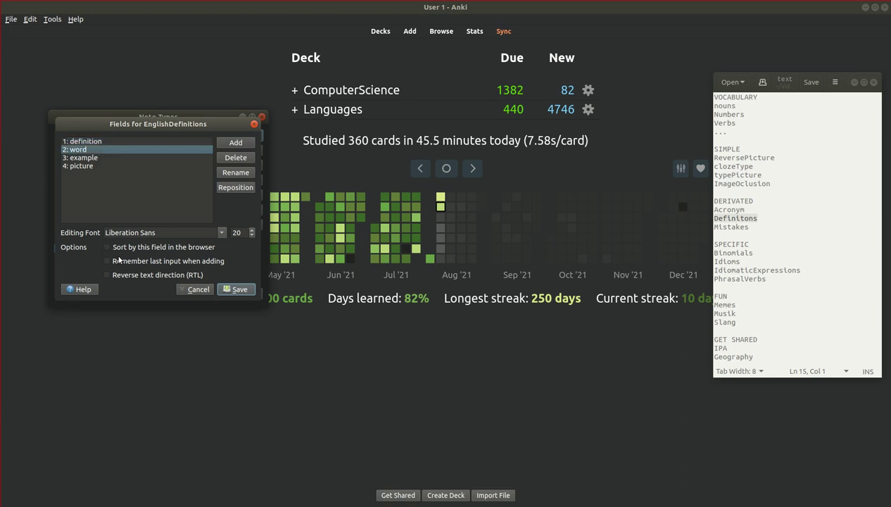
click(102, 159)
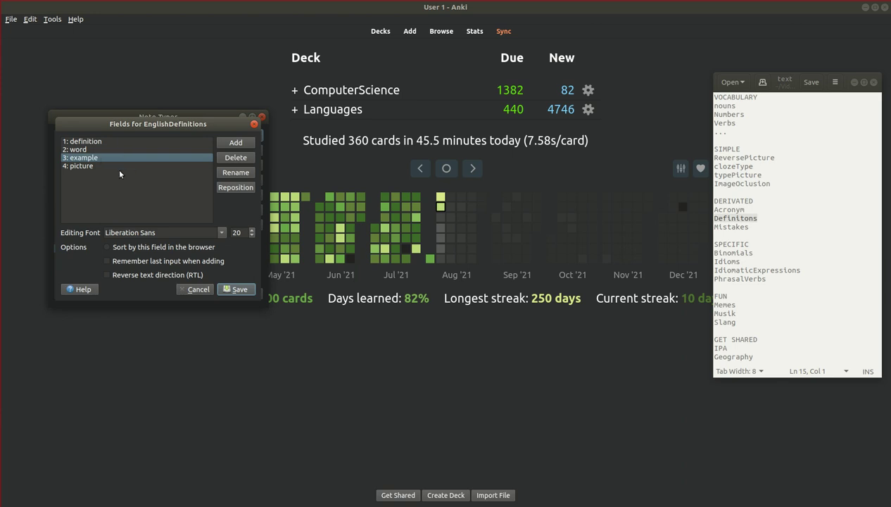
click(107, 166)
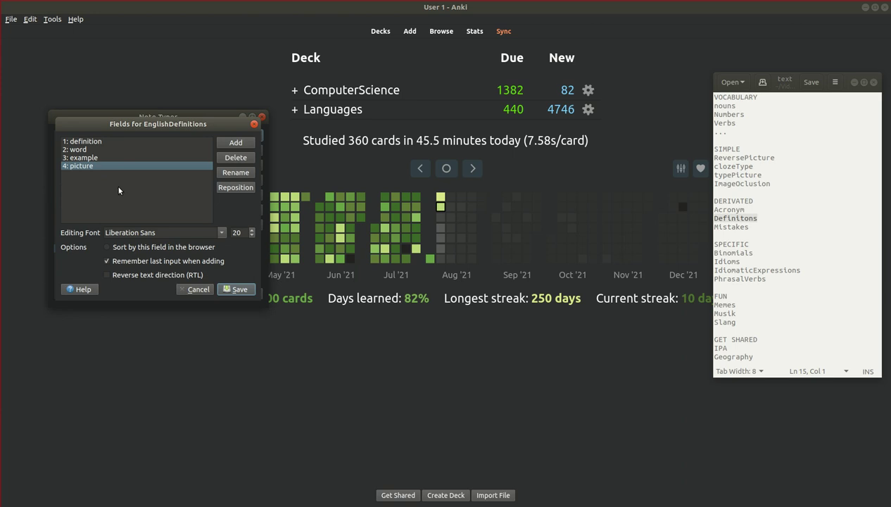
drag(178, 127, 216, 157)
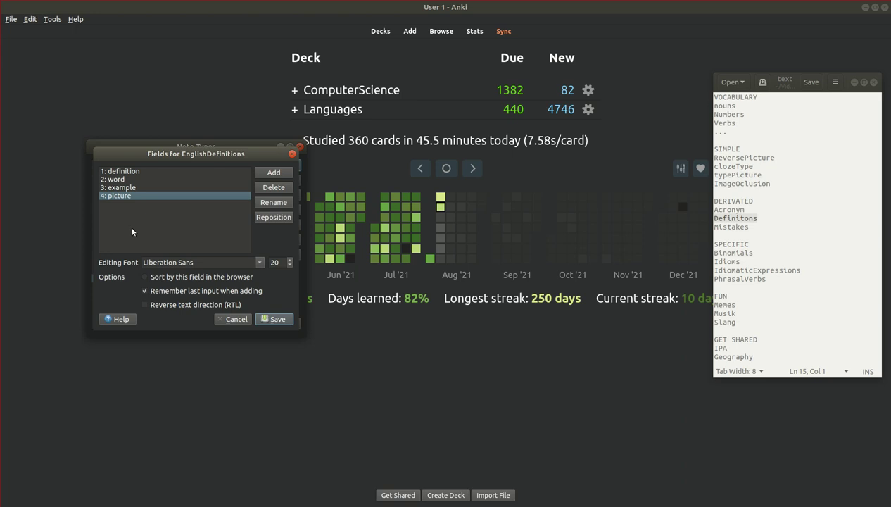
click(275, 320)
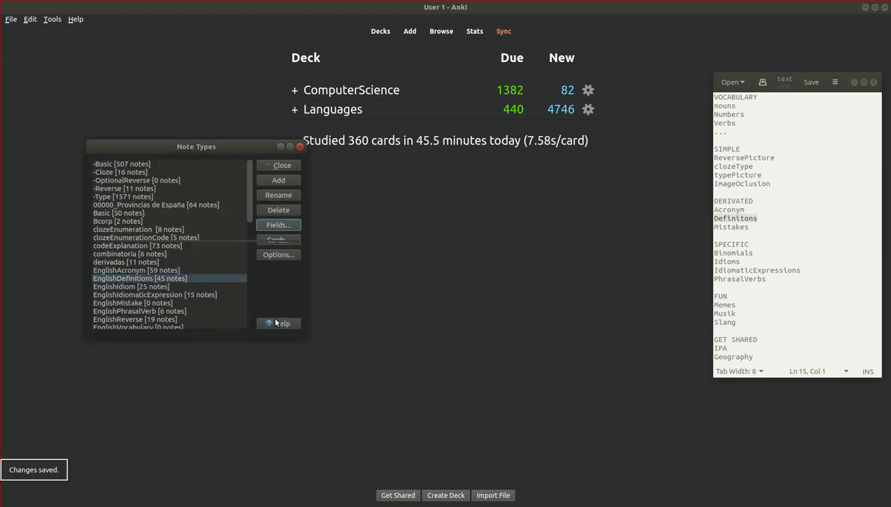
Step: Highlight "Mistakes" in the outline and open the fields of the EnglishMistake note type
click(770, 226)
drag(769, 227, 707, 224)
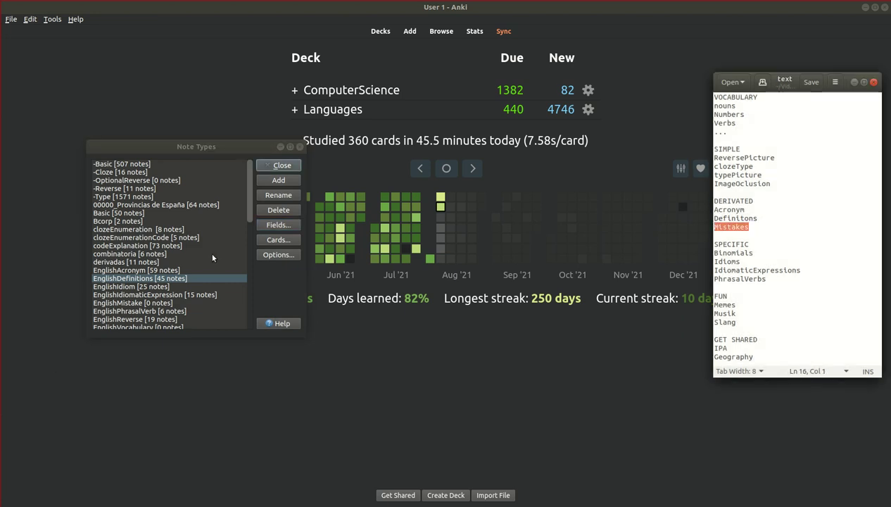
scroll(138, 314, down, 2)
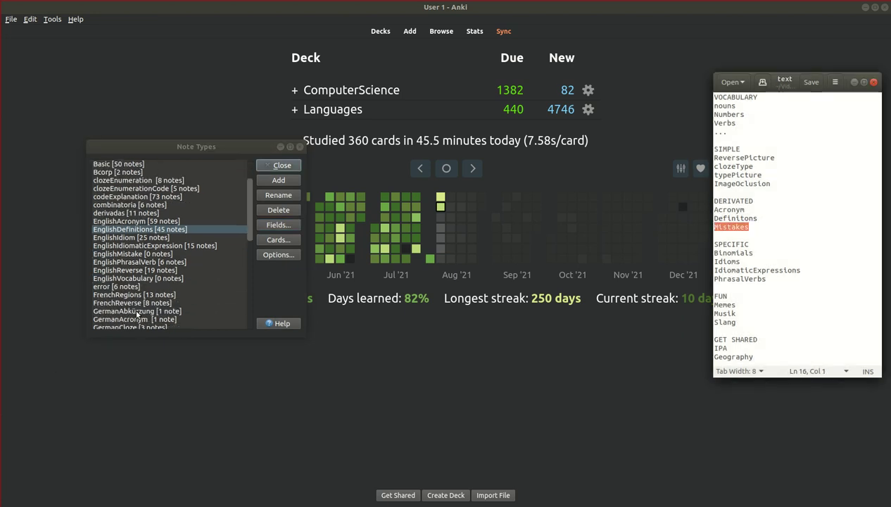
click(135, 253)
click(279, 225)
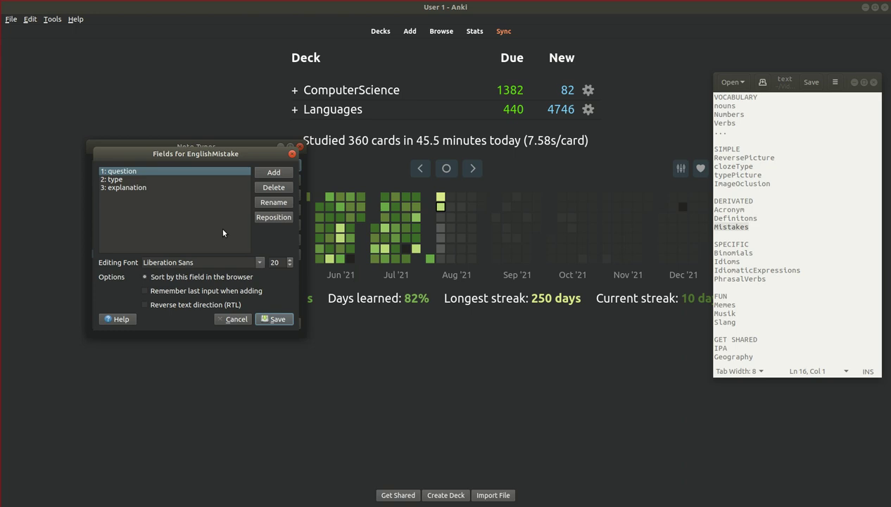
Step: Examine the type, explanation and question fields of EnglishMistake, and save the fields
click(138, 179)
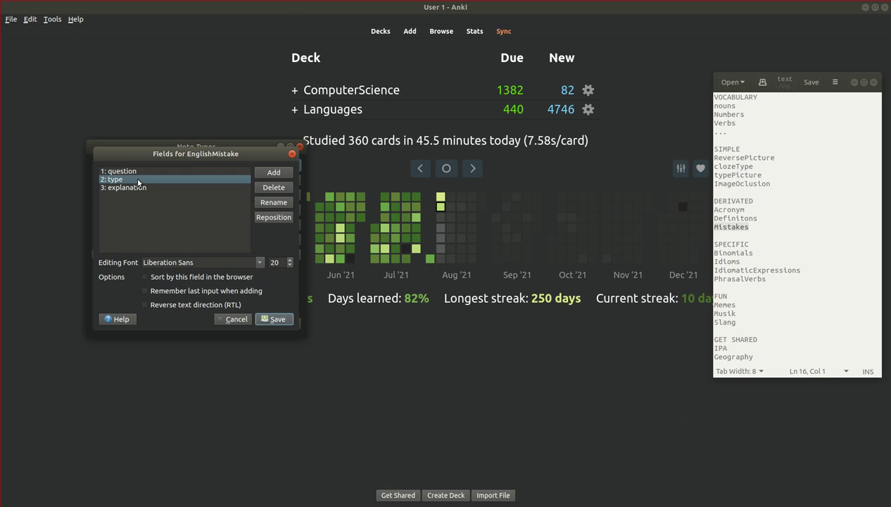
click(137, 188)
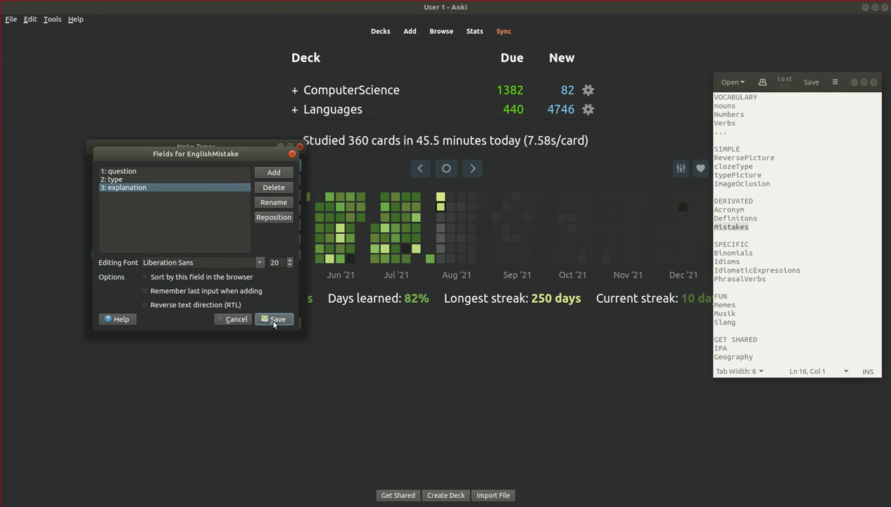
click(142, 171)
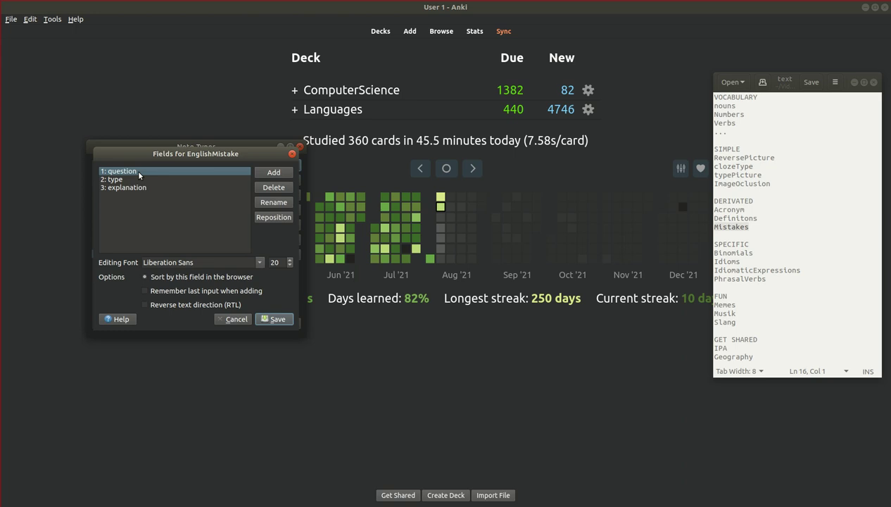
click(274, 319)
Step: Highlight the outline entries from "Binomials" to "PhrasalVerbs" under SPECIFIC, and leave the cursor after "PhrasalVerbs"
click(799, 272)
click(769, 251)
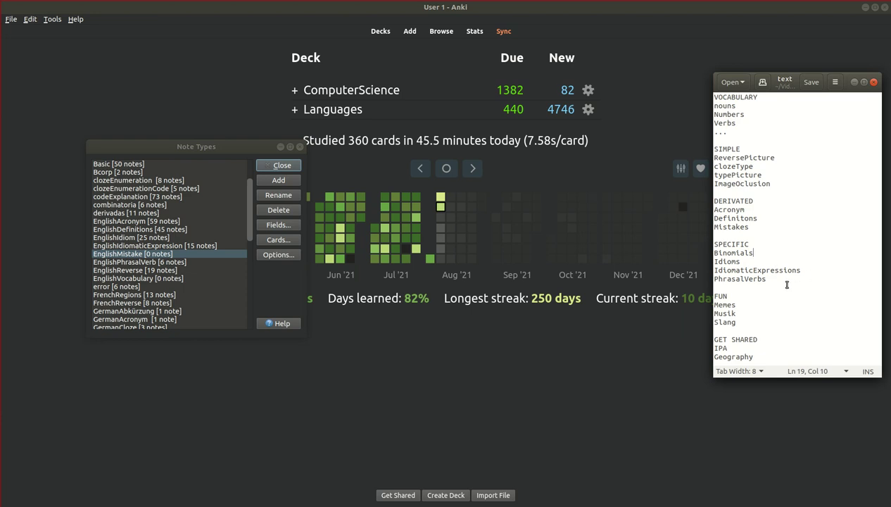
click(784, 278)
drag(785, 278, 695, 253)
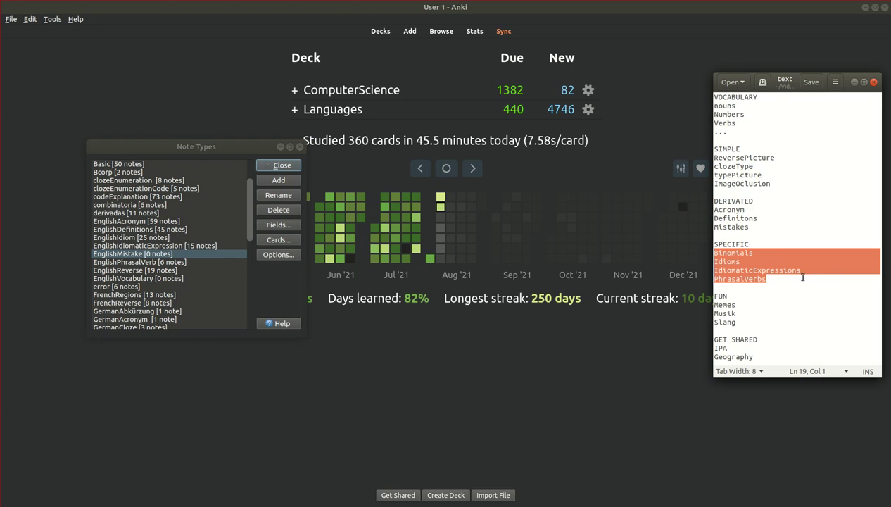
click(778, 279)
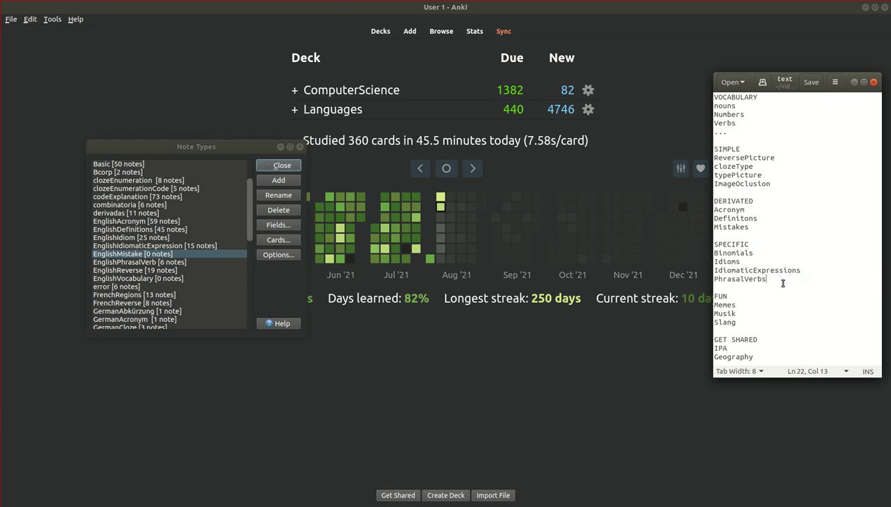
Step: Highlight "Binomials", "Idioms", "IdiomaticExpressions" and "PhrasalVerbs" in the outline one at a time
drag(753, 252, 713, 252)
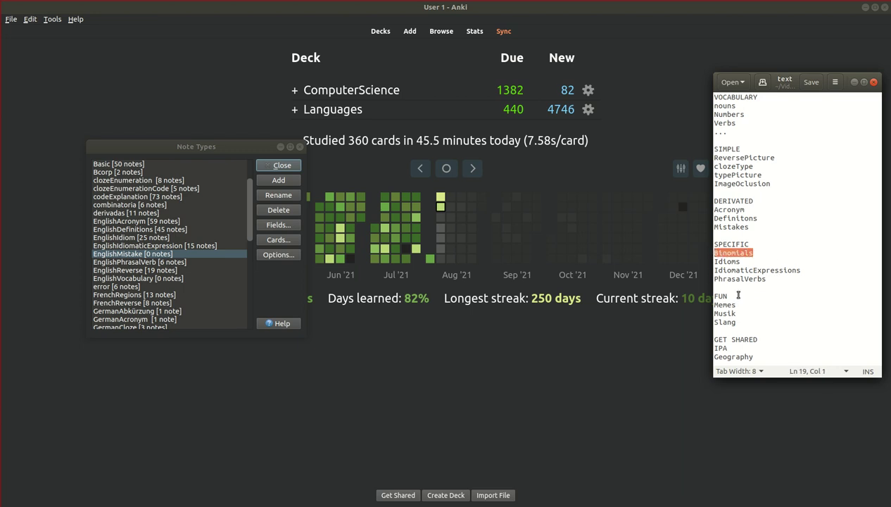
click(754, 259)
drag(747, 261, 699, 261)
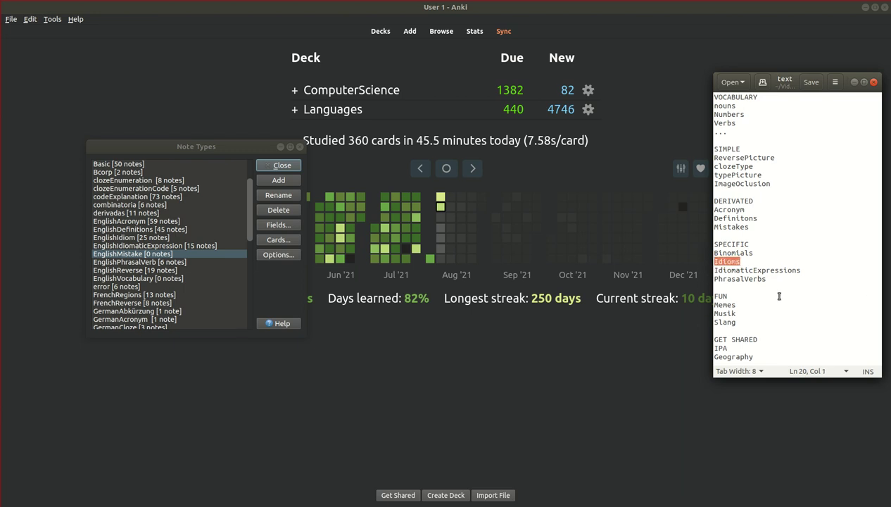
click(819, 275)
drag(805, 275, 711, 277)
click(827, 294)
click(765, 279)
drag(765, 279, 711, 278)
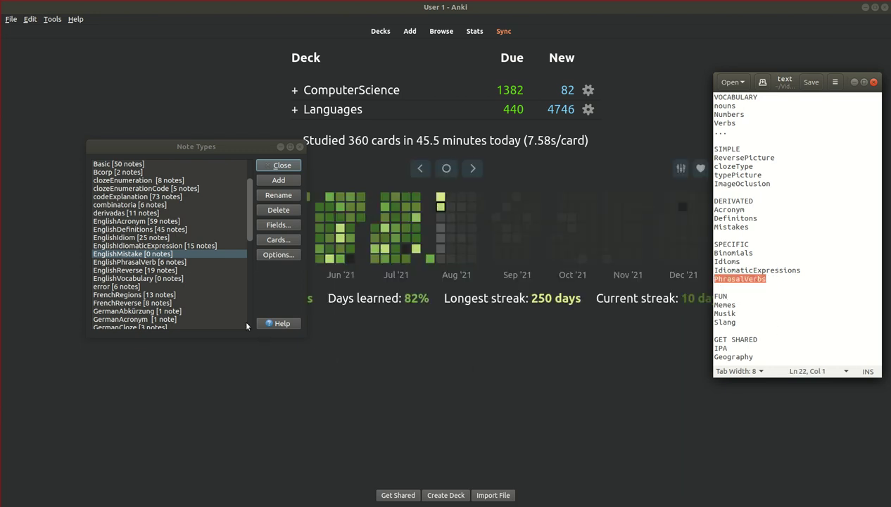
Step: Compare the "IdiomaticExpressions" and "Idioms" outline entries with the English note types, and highlight "Idioms"
scroll(143, 284, up, 1)
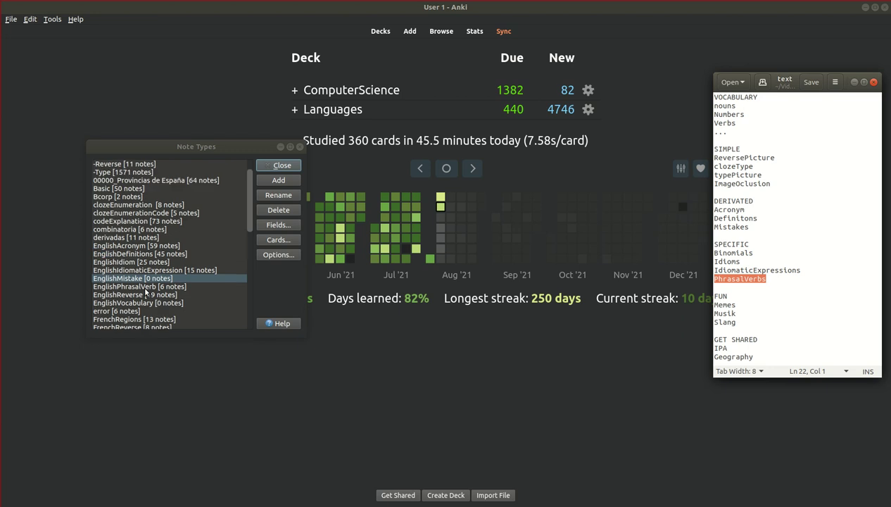
click(717, 261)
click(802, 270)
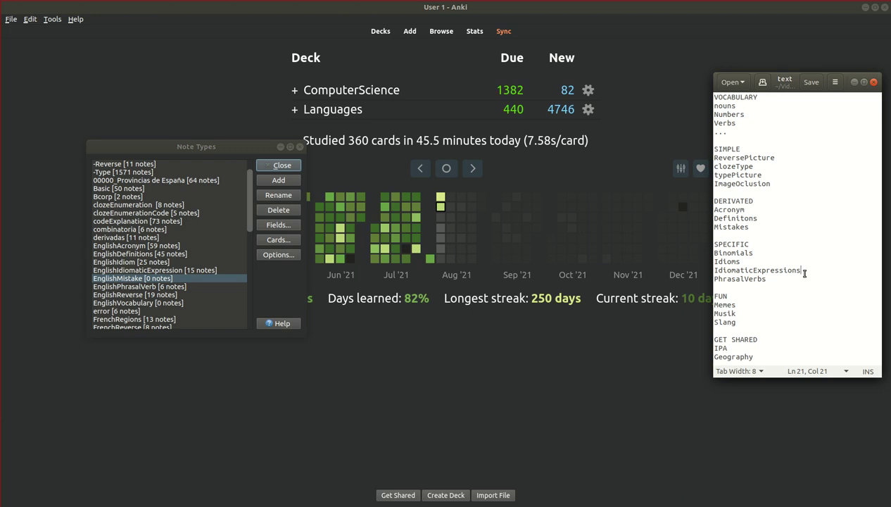
click(765, 261)
scroll(118, 256, up, 1)
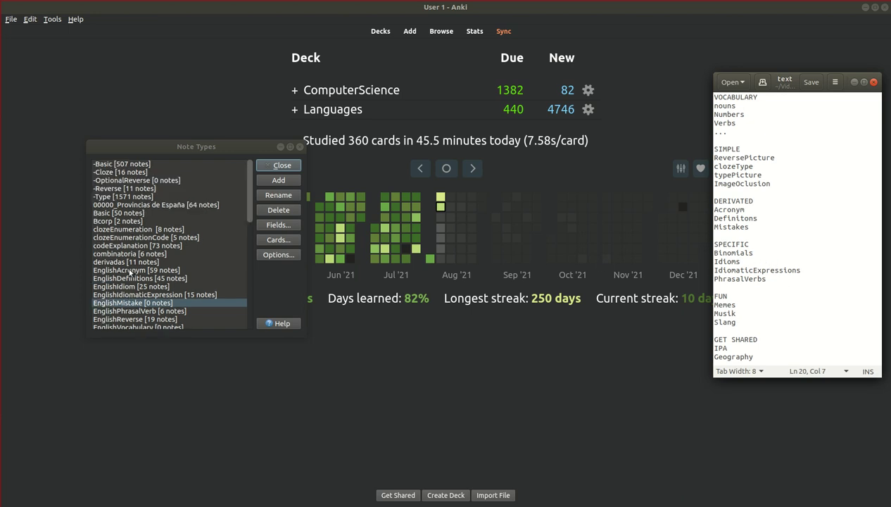
drag(748, 261, 704, 260)
Step: Look through the note type list for idiom types, select EnglishIdiom and look on through the German note types
scroll(225, 246, down, 3)
scroll(217, 245, up, 1)
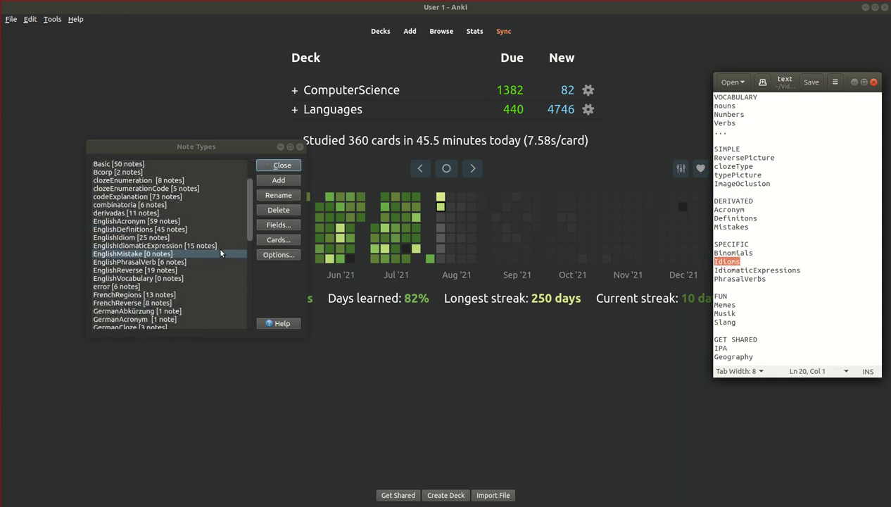
scroll(130, 254, down, 4)
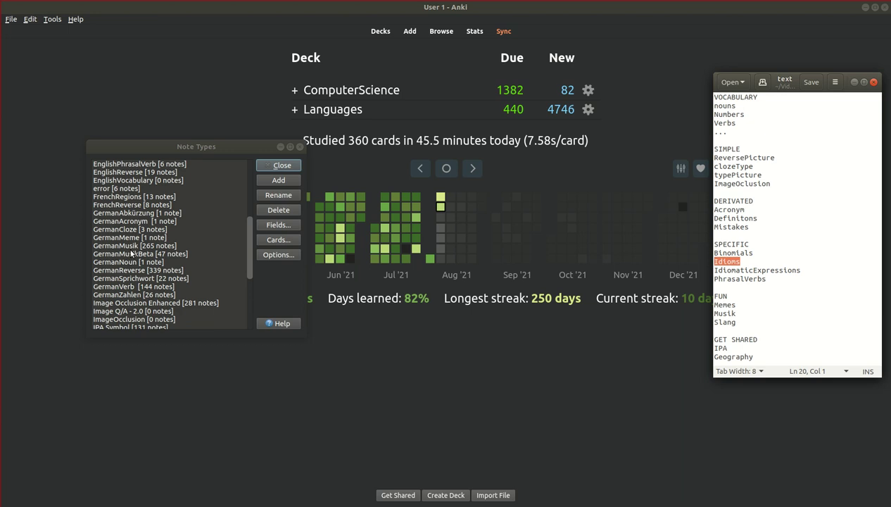
scroll(131, 254, down, 2)
scroll(131, 254, up, 7)
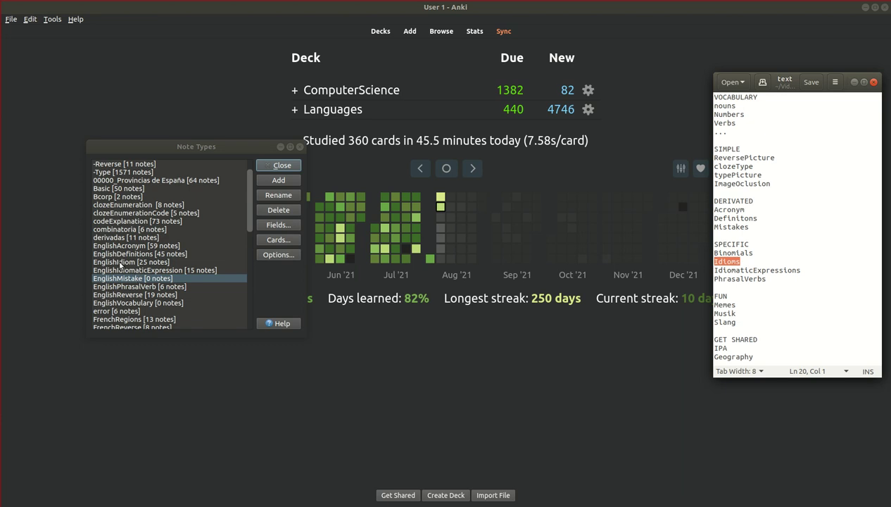
click(125, 262)
scroll(145, 256, down, 4)
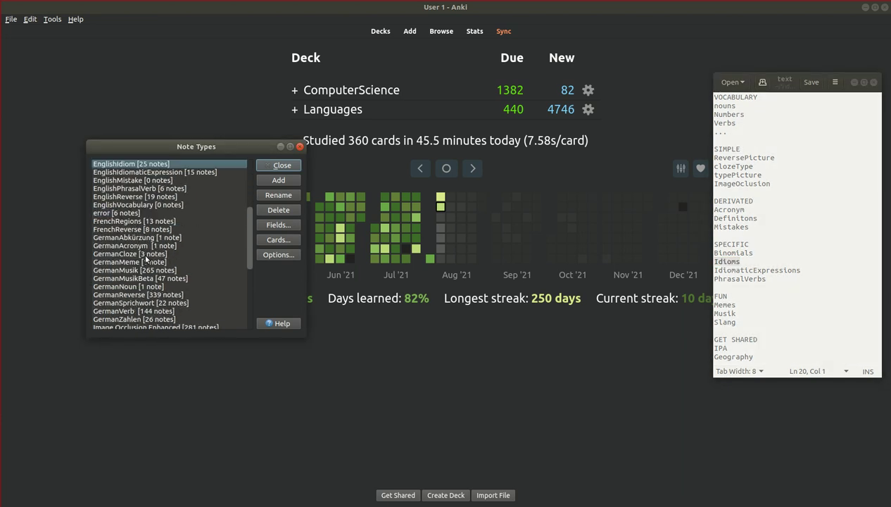
scroll(146, 269, down, 1)
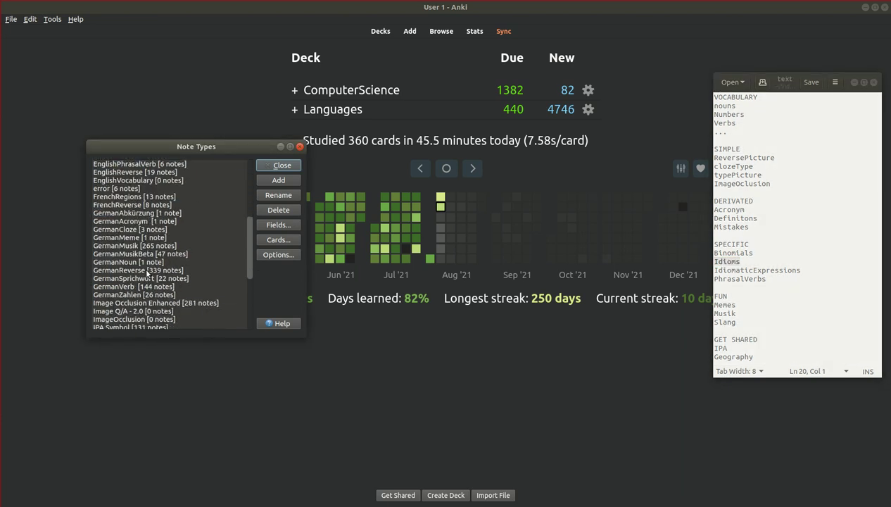
Step: Open the fields of the GermanSprichwort note type and go through German, Literal and Meaning
click(169, 278)
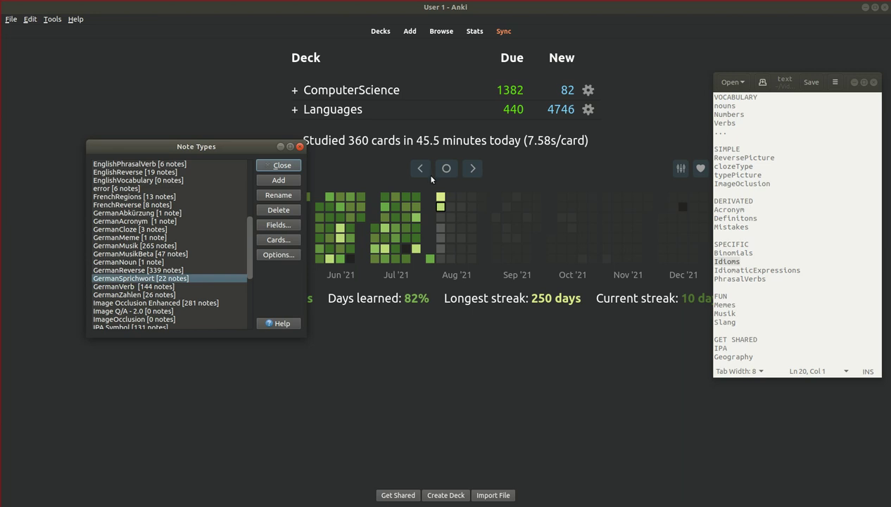
click(276, 225)
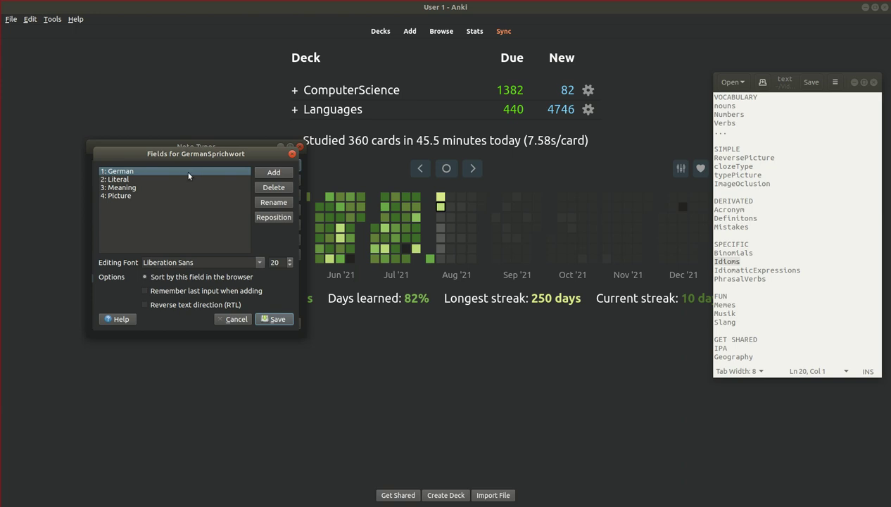
click(142, 180)
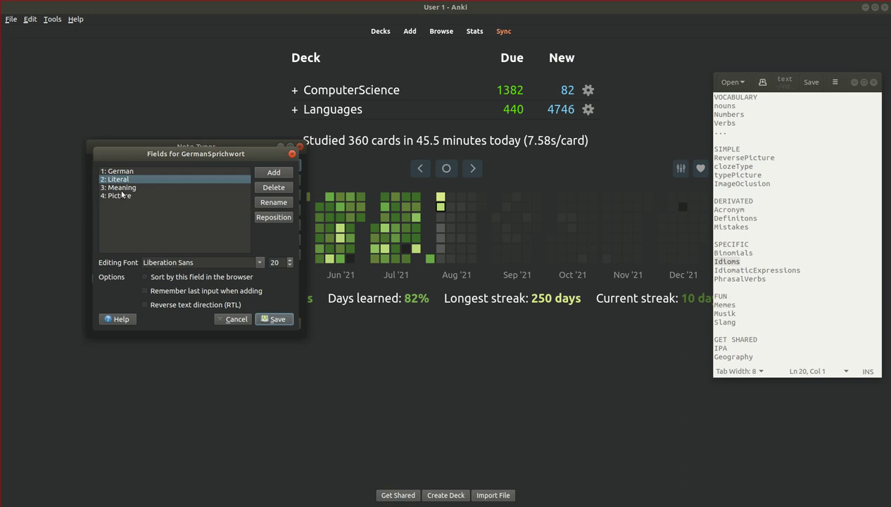
click(135, 188)
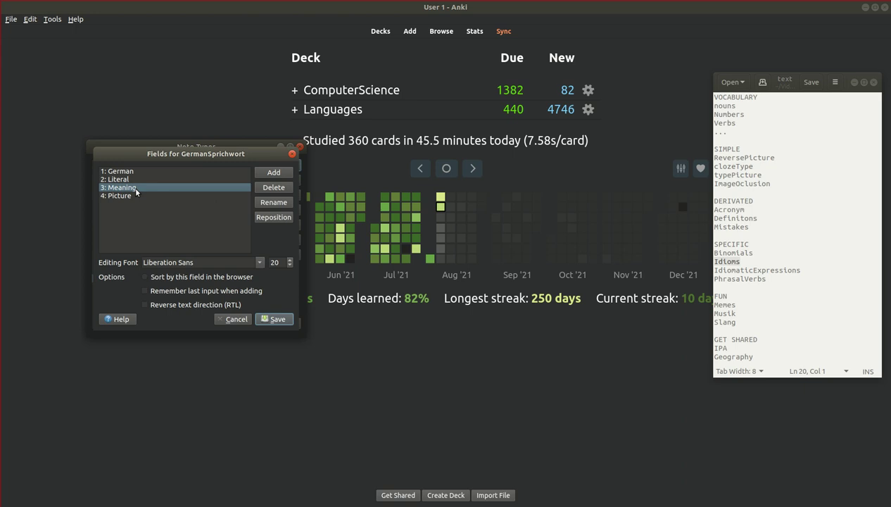
click(128, 180)
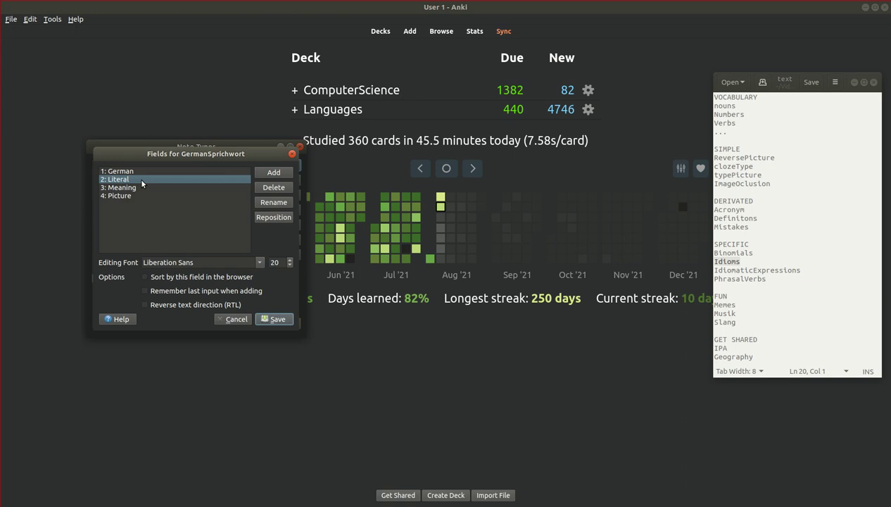
Step: Turn on remembering the last input when adding for GermanSprichwort's Picture field and save the fields
click(133, 194)
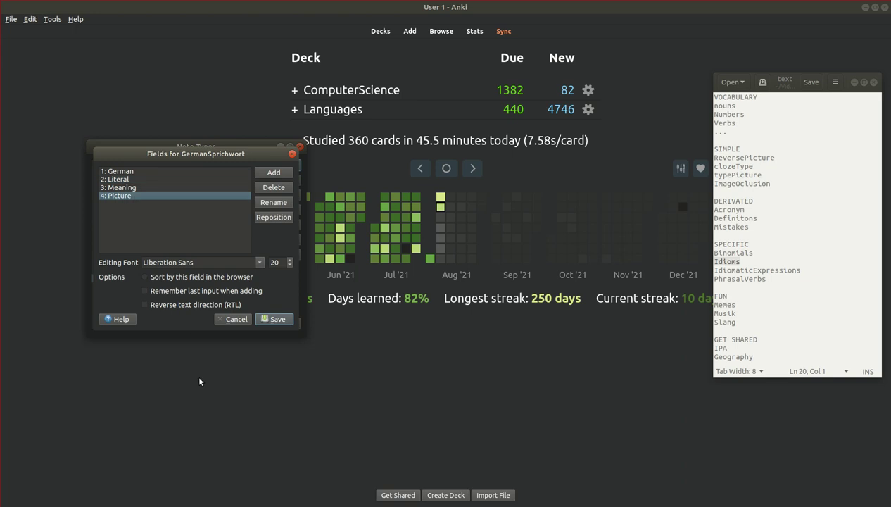
click(209, 291)
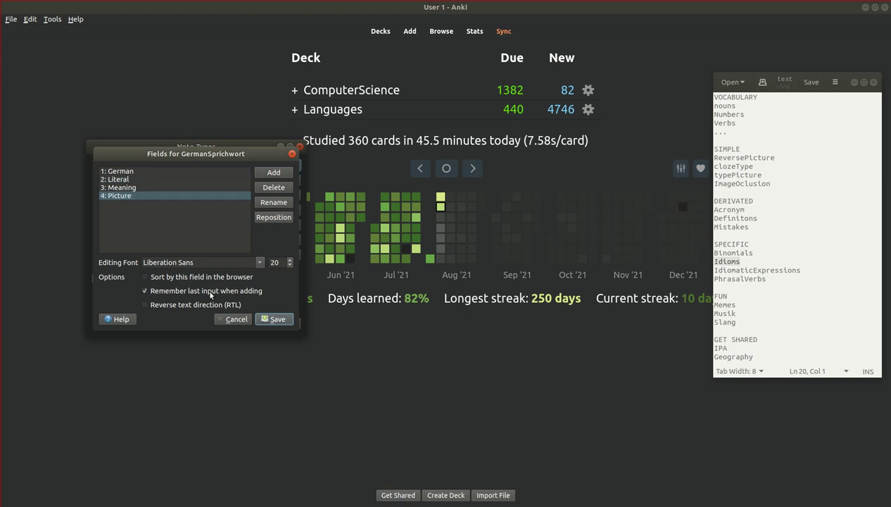
click(276, 321)
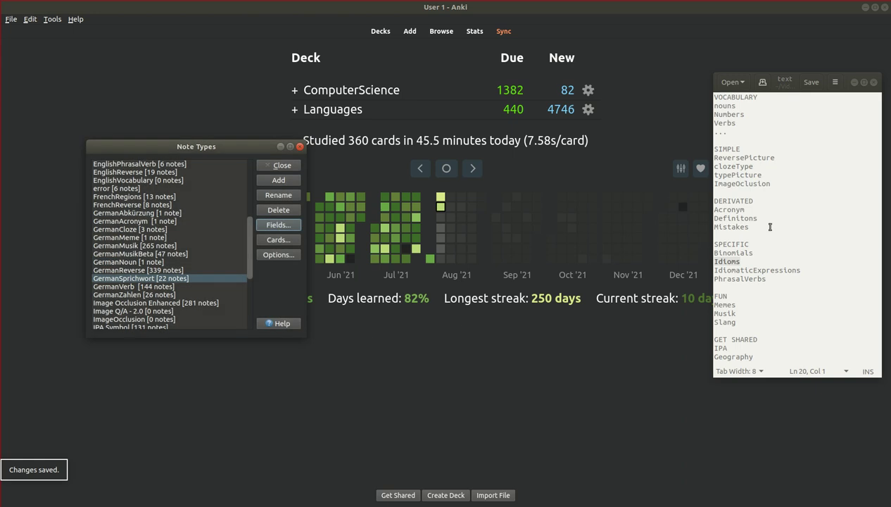
Step: Return to the text outline and highlight the four SPECIFIC entries from "PhrasalVerbs" back to "Binomials"
click(787, 250)
click(817, 276)
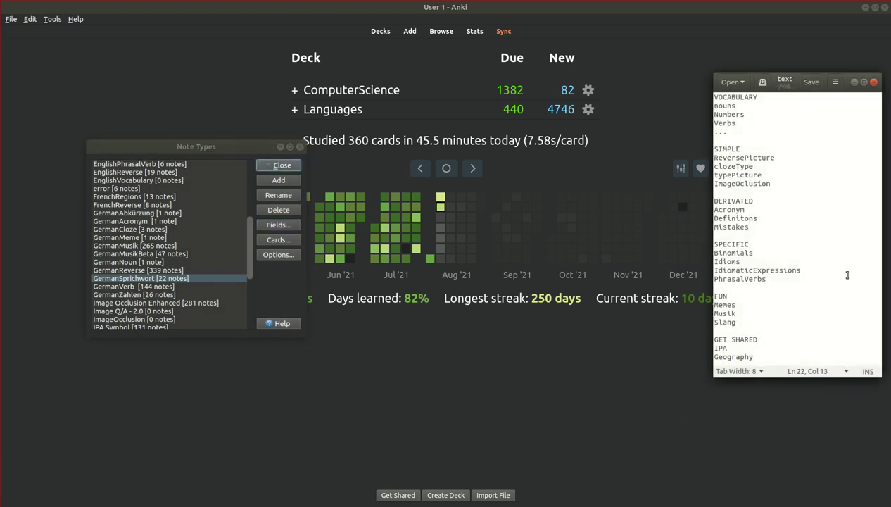
key(Down)
key(Down)
key(Down)
key(Down)
key(Down)
drag(789, 281, 711, 253)
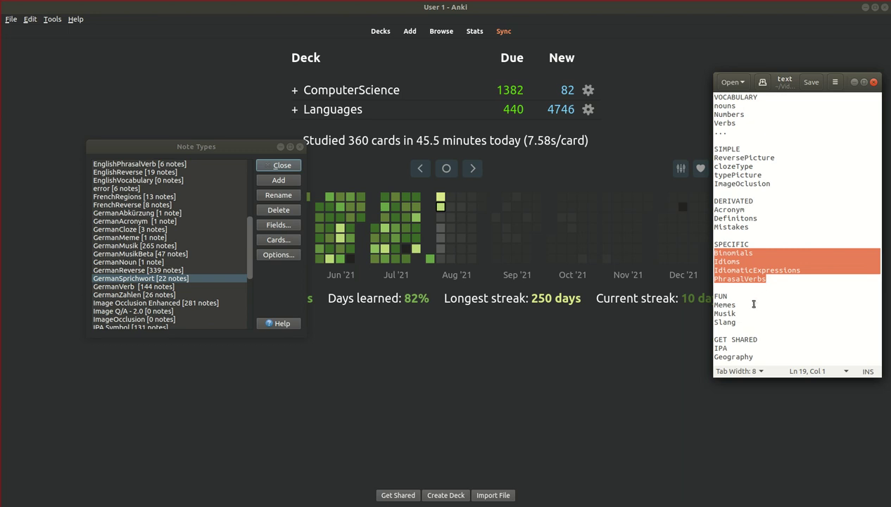
Step: Place the cursor after "Memes" under FUN in the outline and open the fields of the GermanMeme note type
click(735, 321)
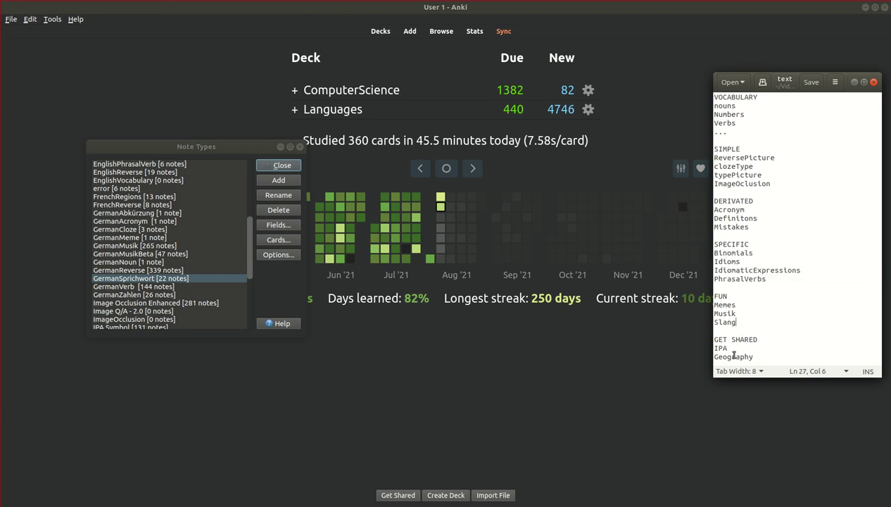
click(740, 303)
scroll(159, 314, up, 1)
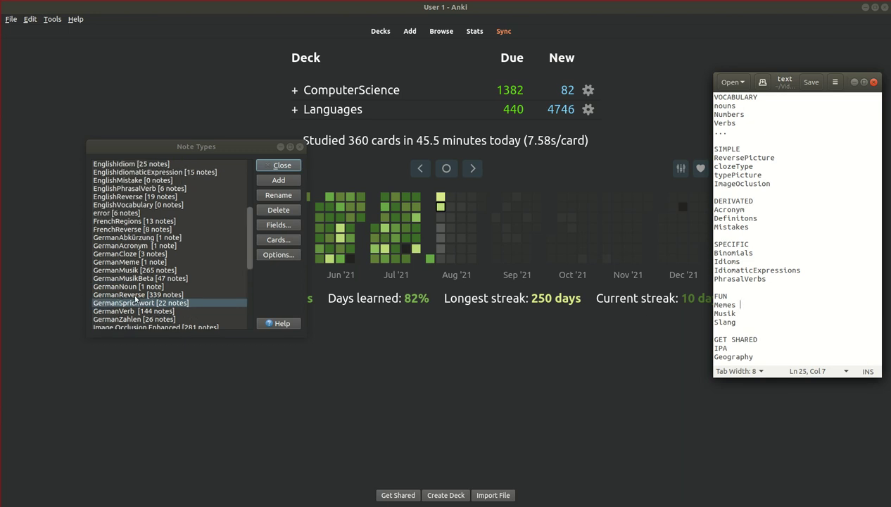
click(131, 262)
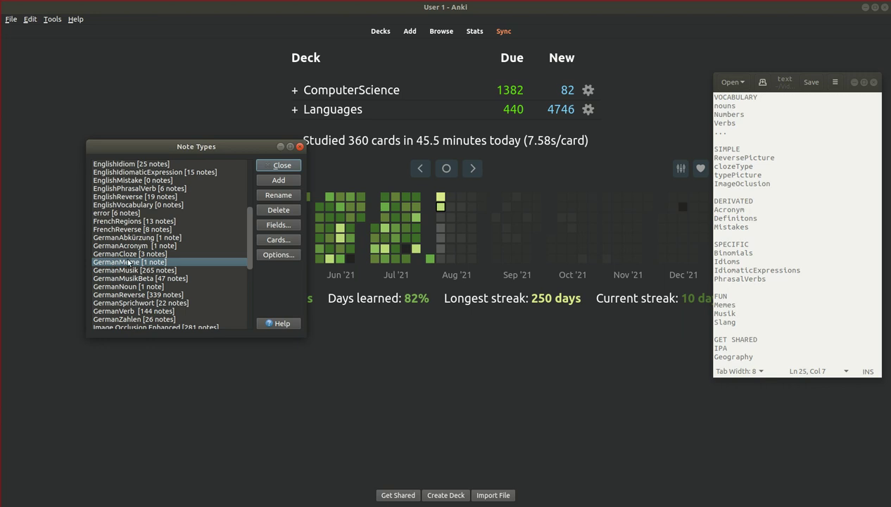
click(274, 225)
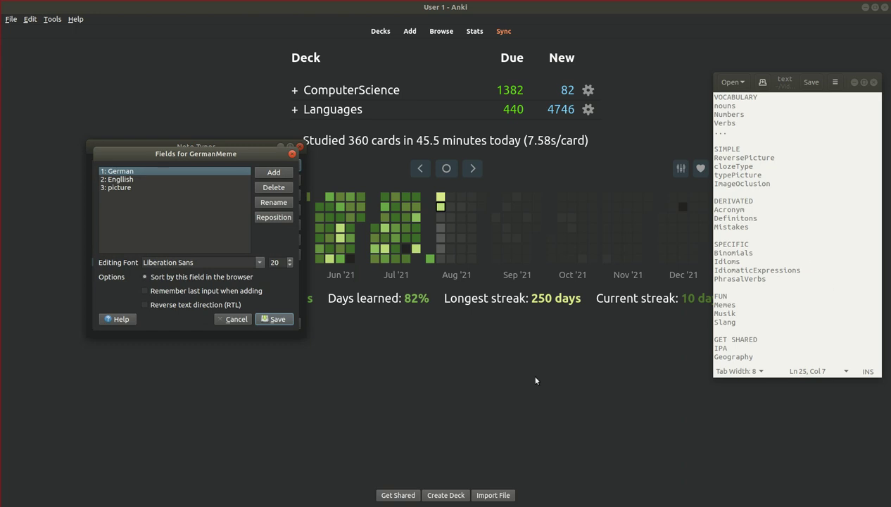
Step: Go through GermanMeme's picture, German and Engllish fields, shift the dialog slightly aside and save the fields
click(125, 187)
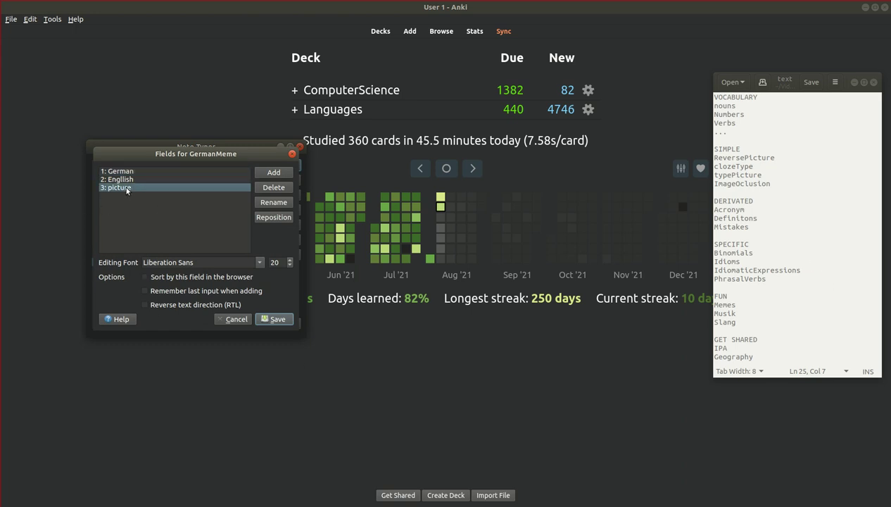
click(131, 171)
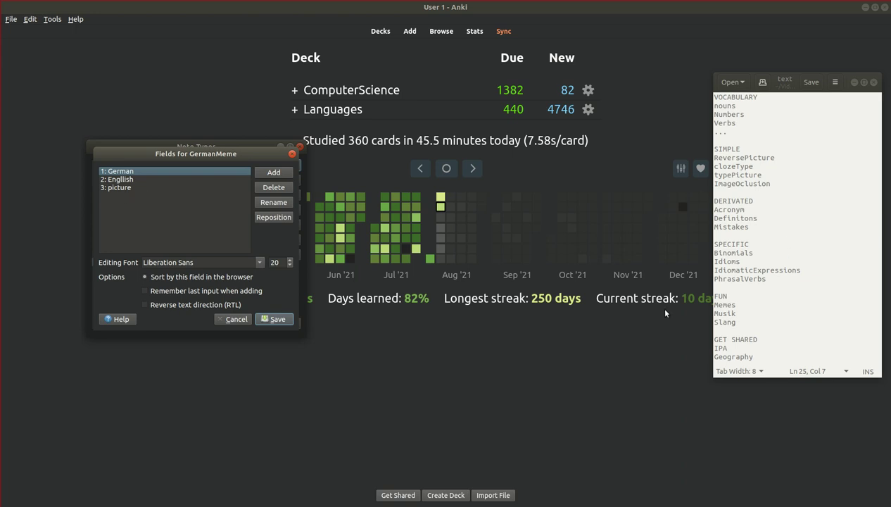
click(122, 181)
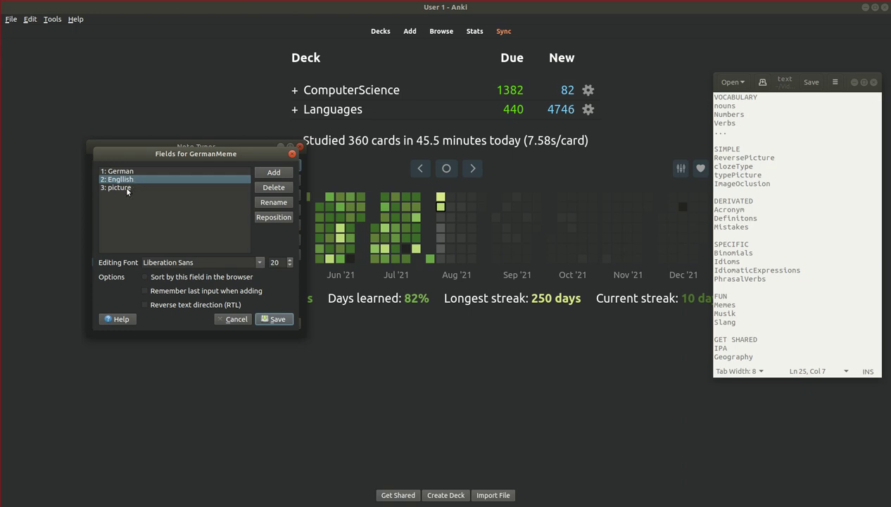
click(106, 187)
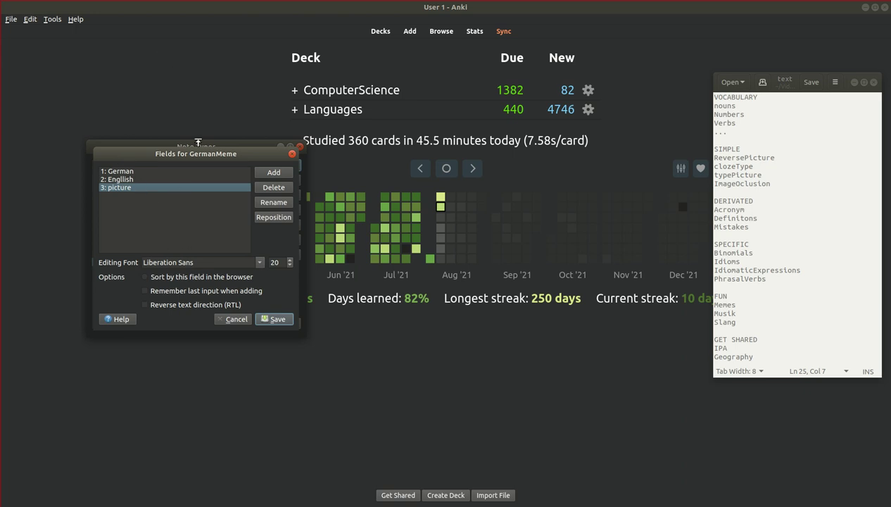
drag(209, 151, 190, 153)
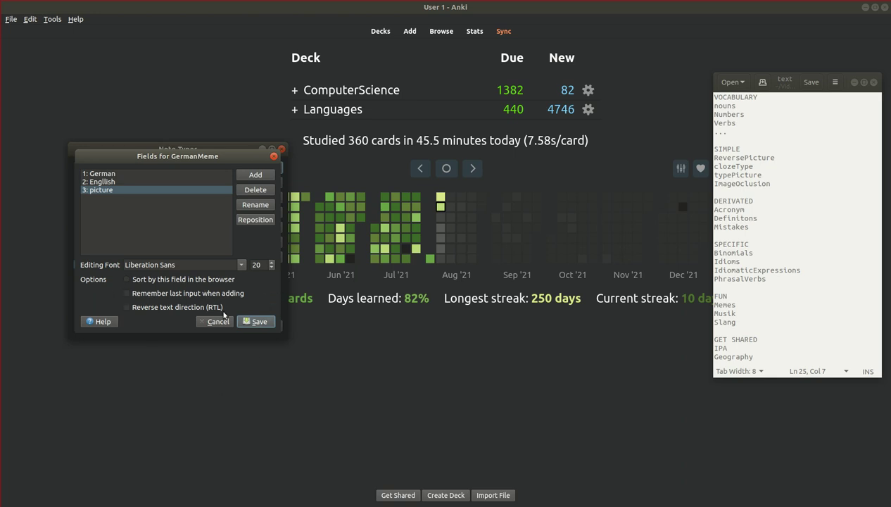
click(258, 322)
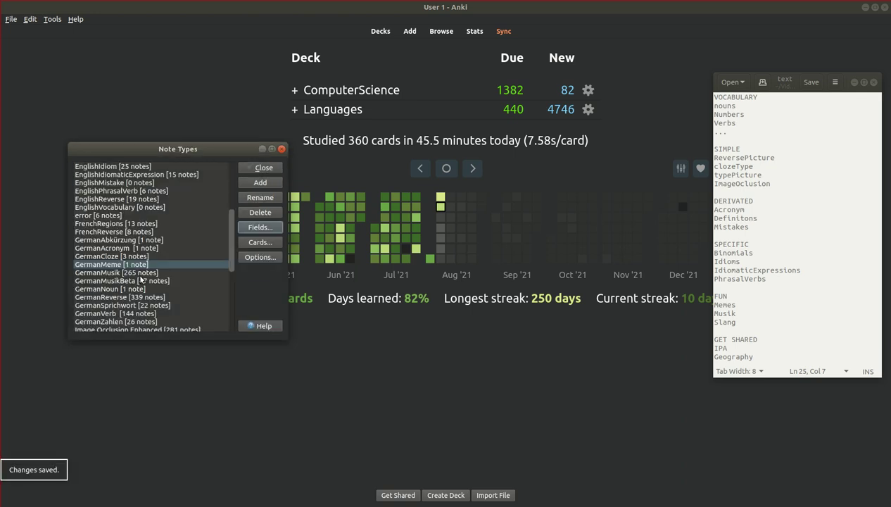
Step: Highlight "Musik" under FUN in the outline and open the fields of the GermanMusik note type
click(740, 316)
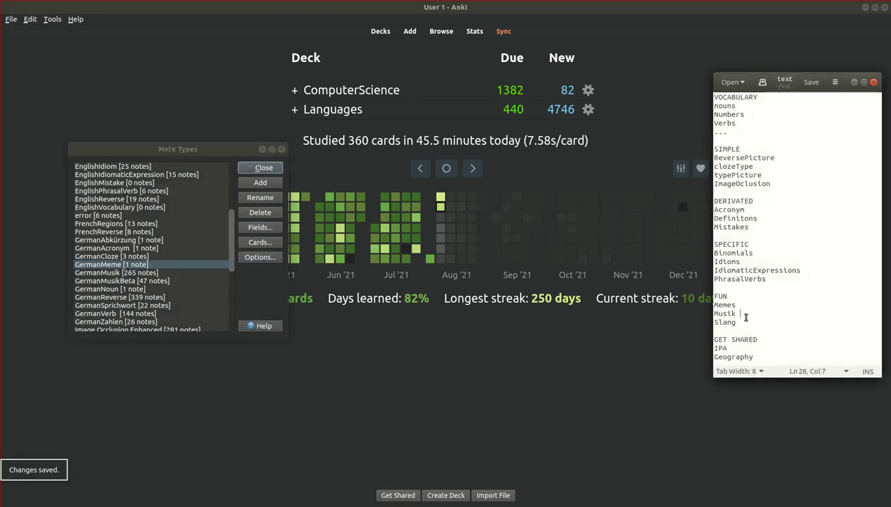
drag(740, 316, 708, 311)
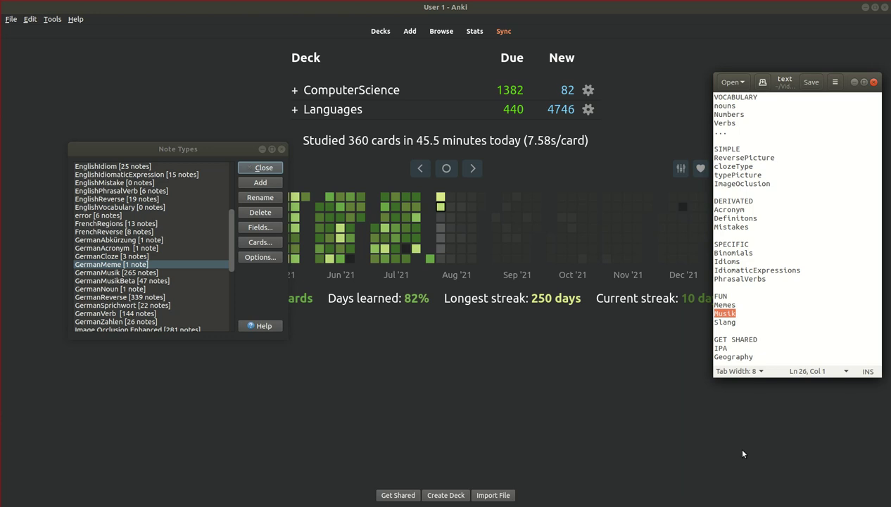
key(End)
click(112, 280)
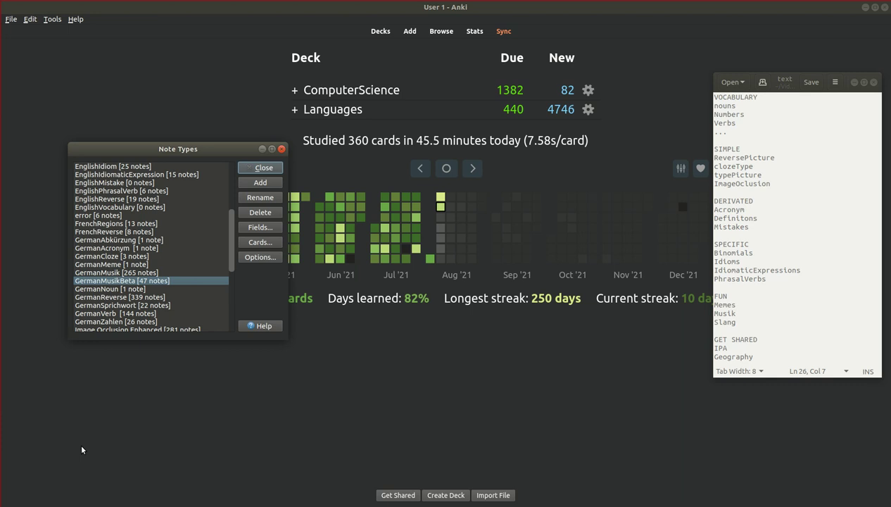
click(114, 274)
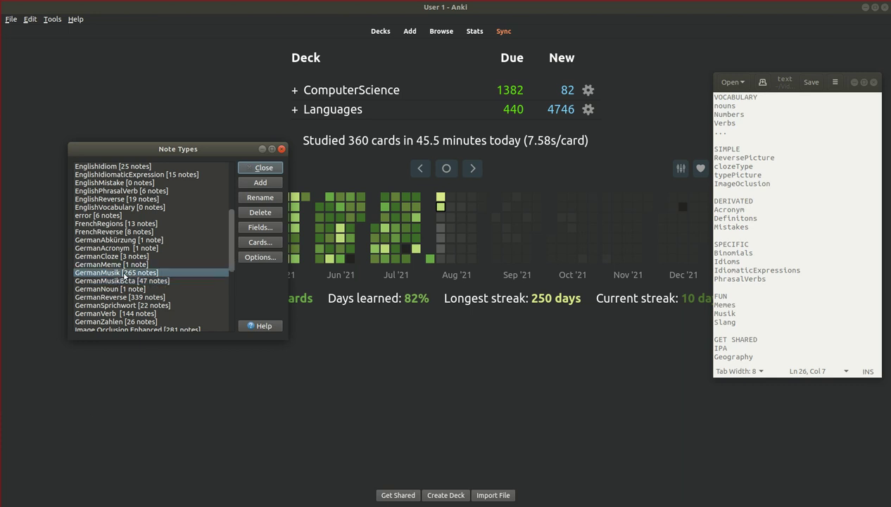
click(270, 228)
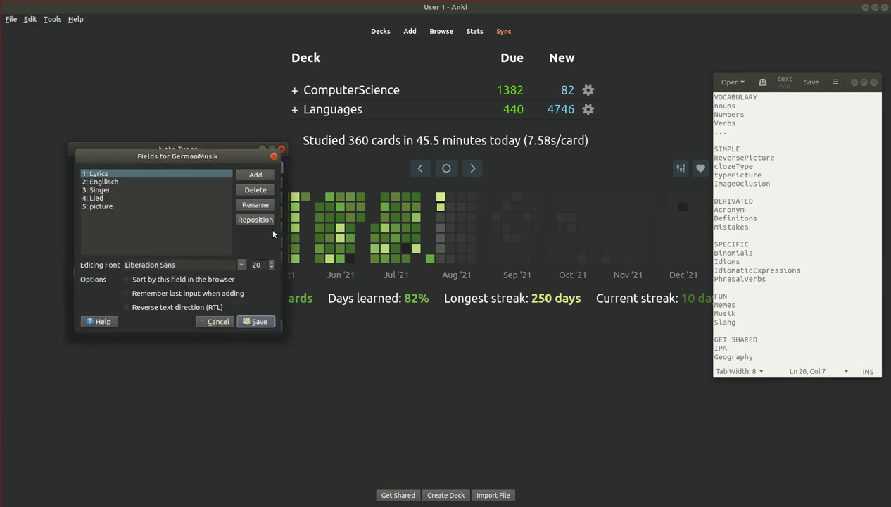
Step: Go through GermanMusik's Lyrics, Engllisch, Singer and Lied fields and their options
click(732, 313)
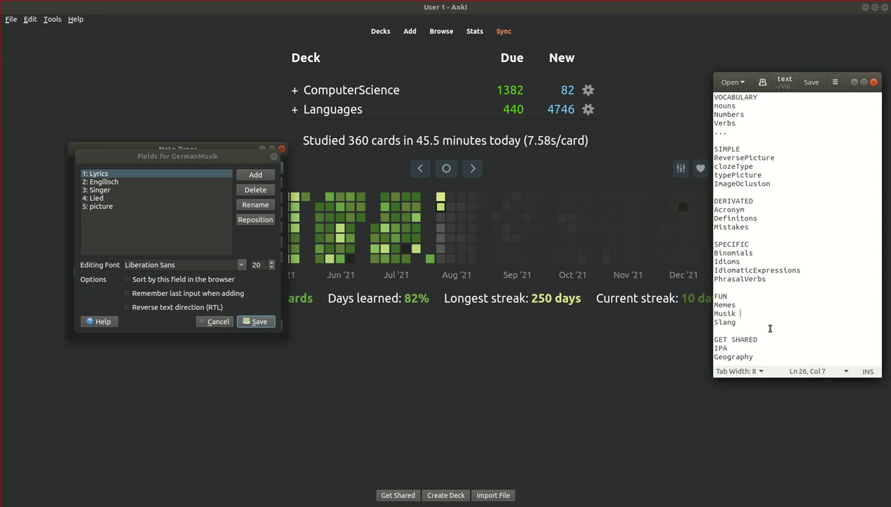
click(97, 190)
click(98, 182)
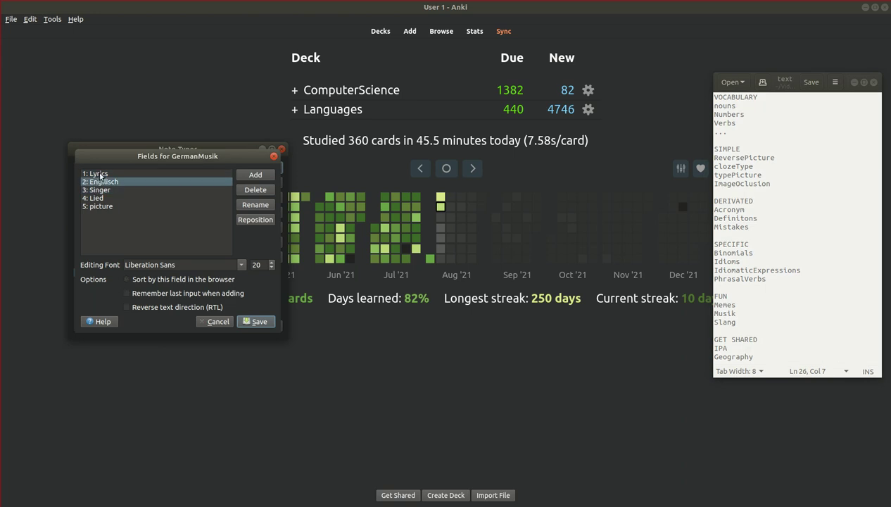
click(99, 174)
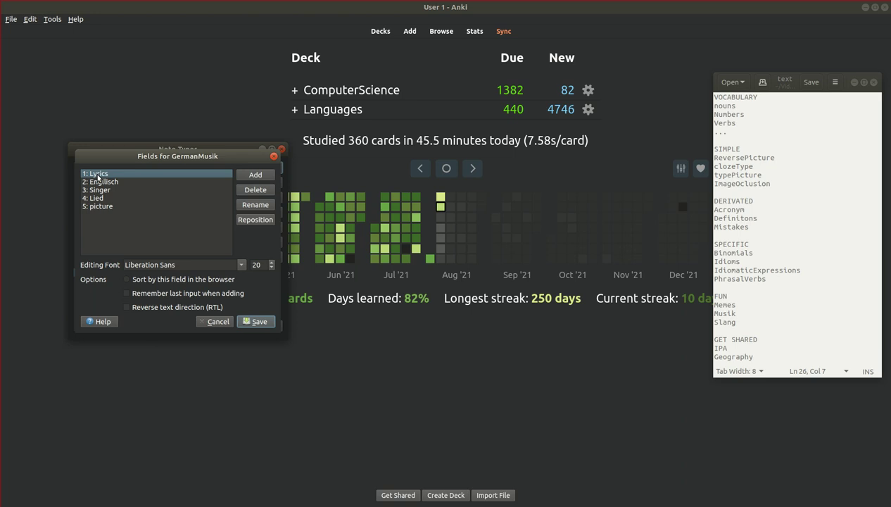
click(122, 181)
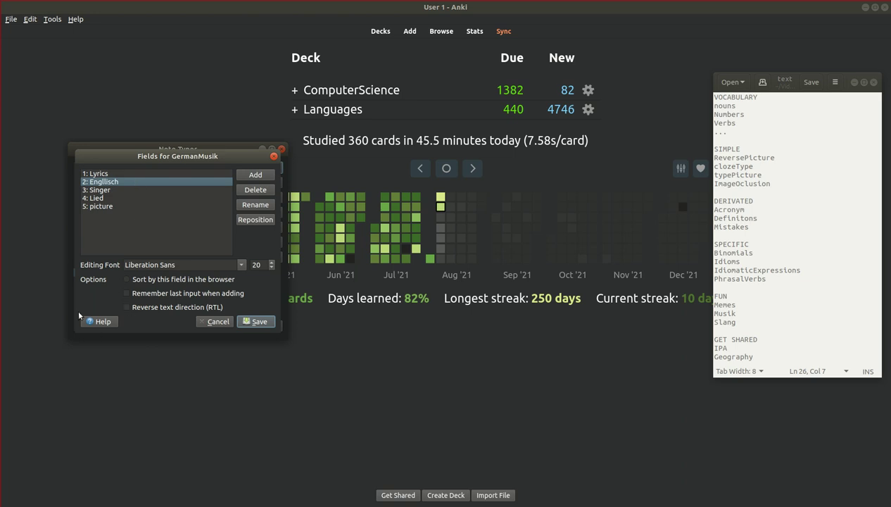
click(106, 191)
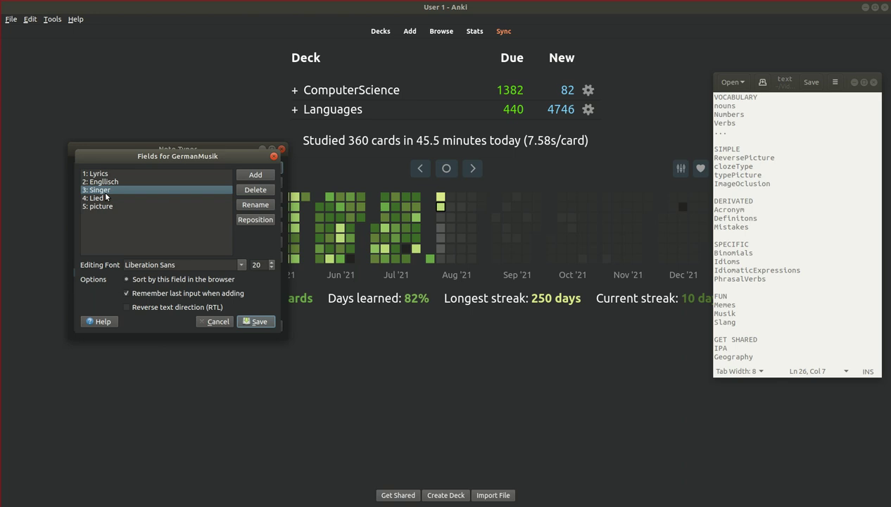
click(102, 198)
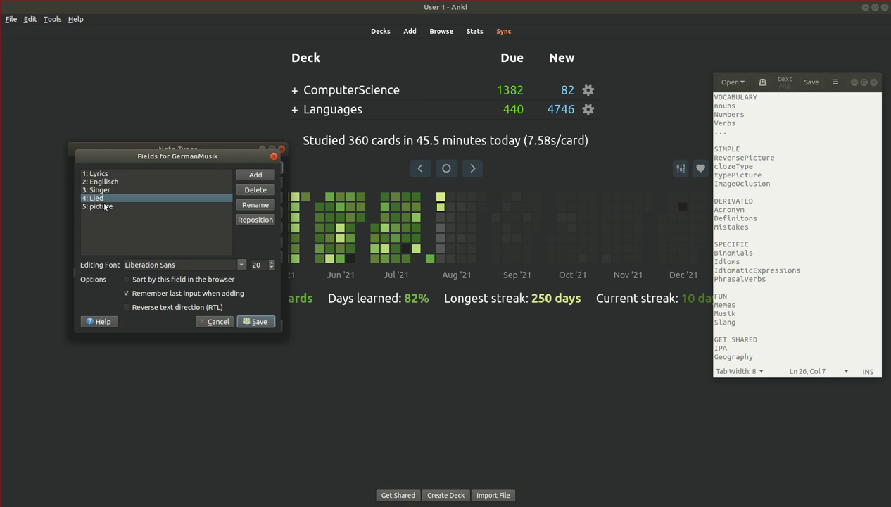
Step: Turn on remembering the last input when adding for GermanMusik's picture field and save the fields
click(104, 206)
click(147, 294)
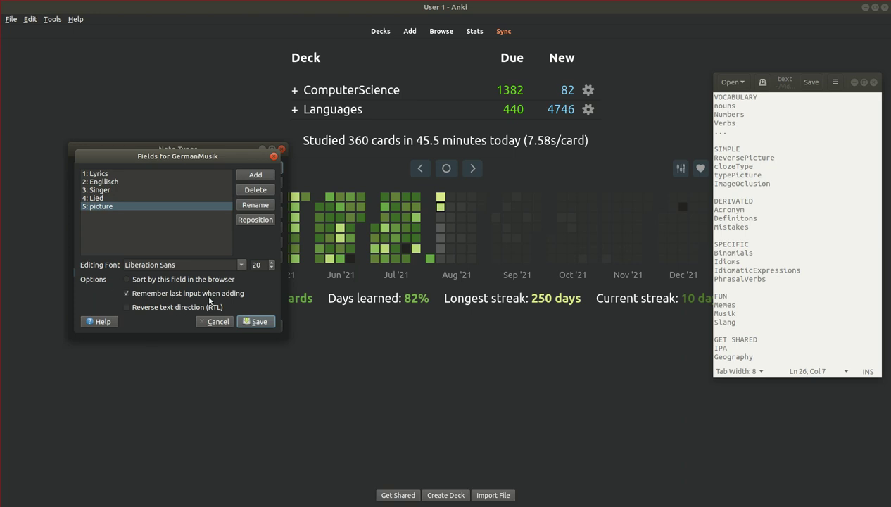
click(258, 322)
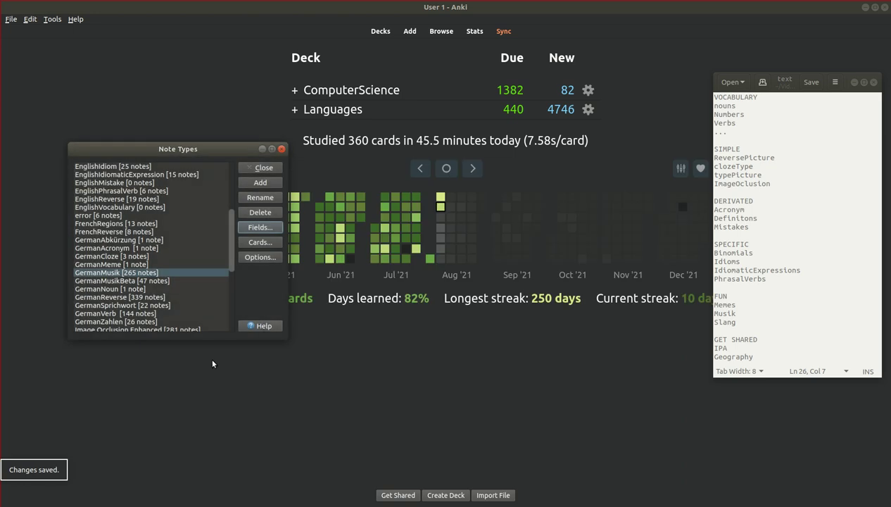
Step: Highlight "Slang" under FUN in the text outline
click(790, 347)
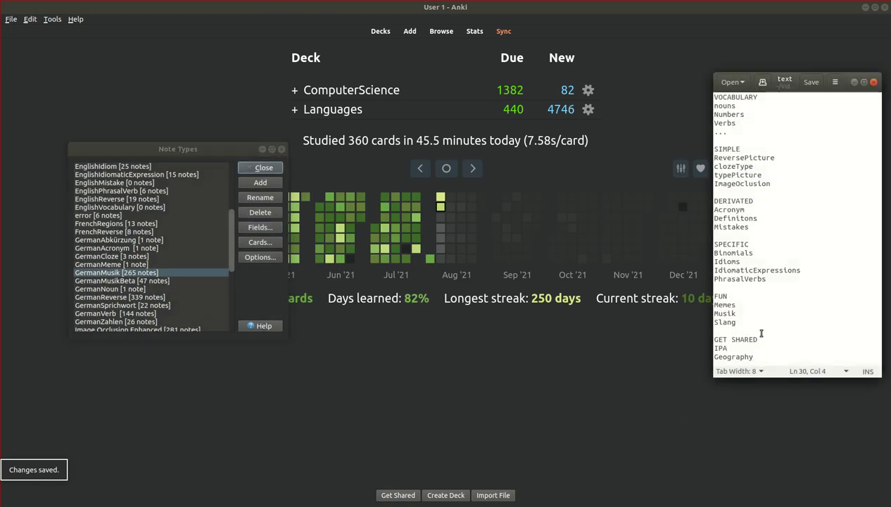
click(744, 325)
drag(744, 325, 689, 324)
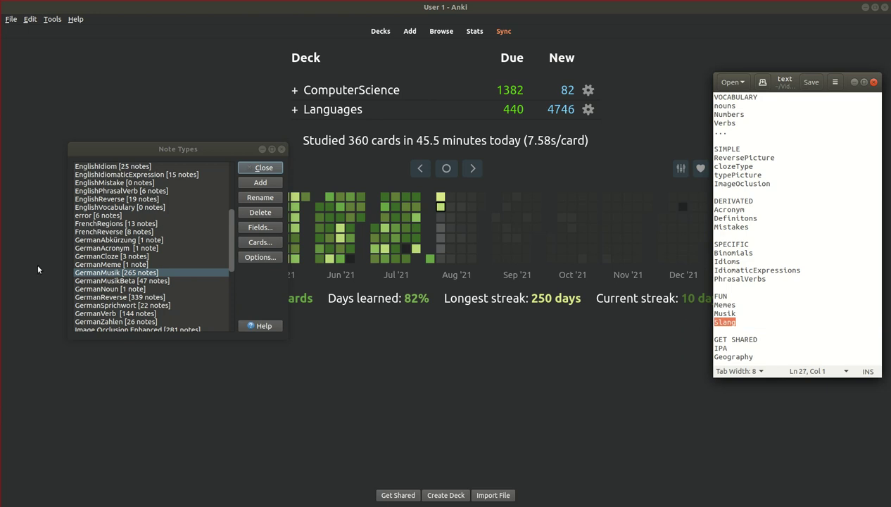
Step: Review the question, type and explanation fields of the GermanAbkürzung note type and close its fields dialog
click(152, 240)
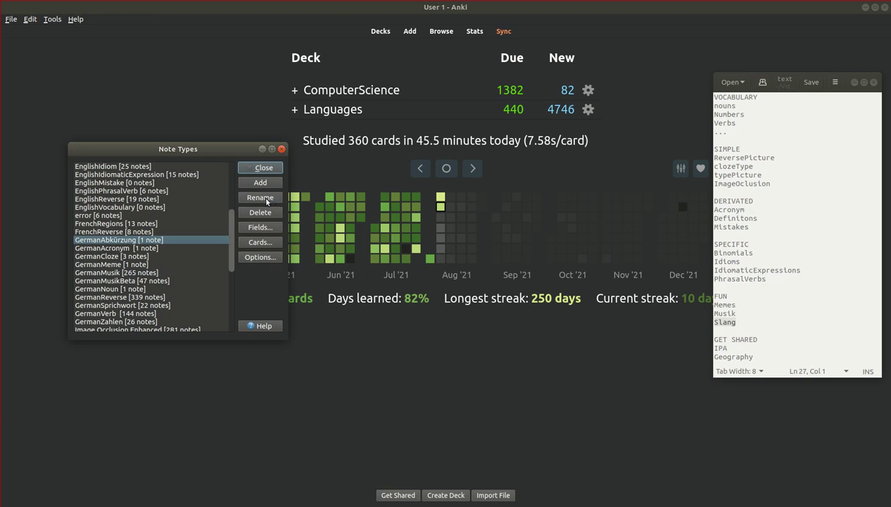
click(260, 229)
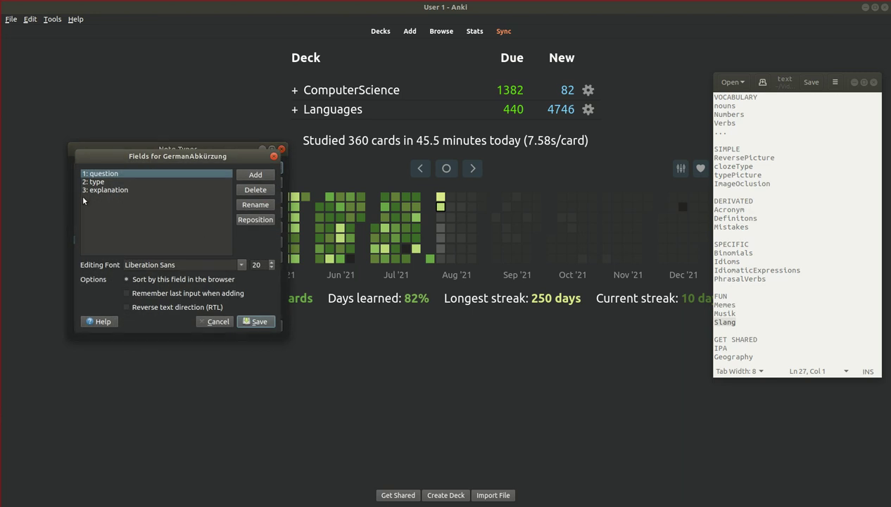
click(114, 183)
click(112, 177)
click(147, 191)
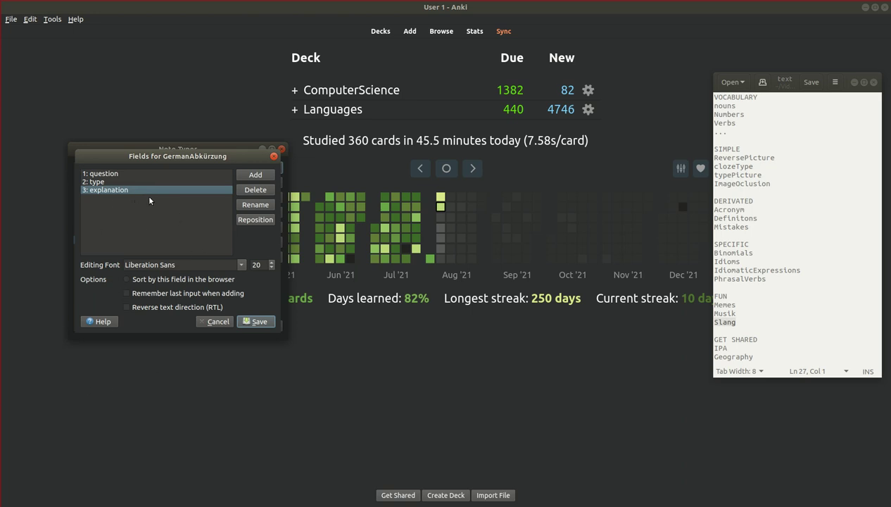
click(273, 156)
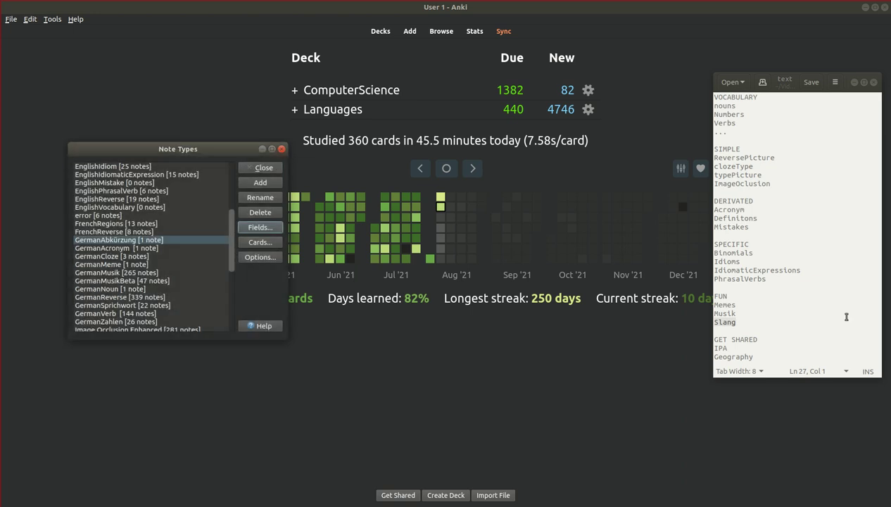
Step: Go through the IPA and Geography entries under GET SHARED in the text outline
click(764, 320)
click(783, 345)
click(773, 357)
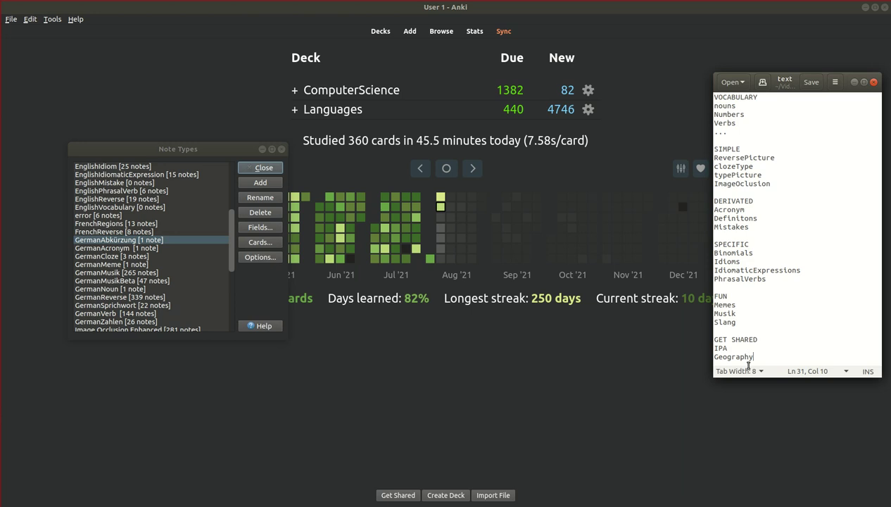
drag(729, 348, 707, 346)
click(743, 346)
click(768, 356)
Step: Return to Anki, close the Note Types window and expand the Languages deck to show its subdecks
click(296, 111)
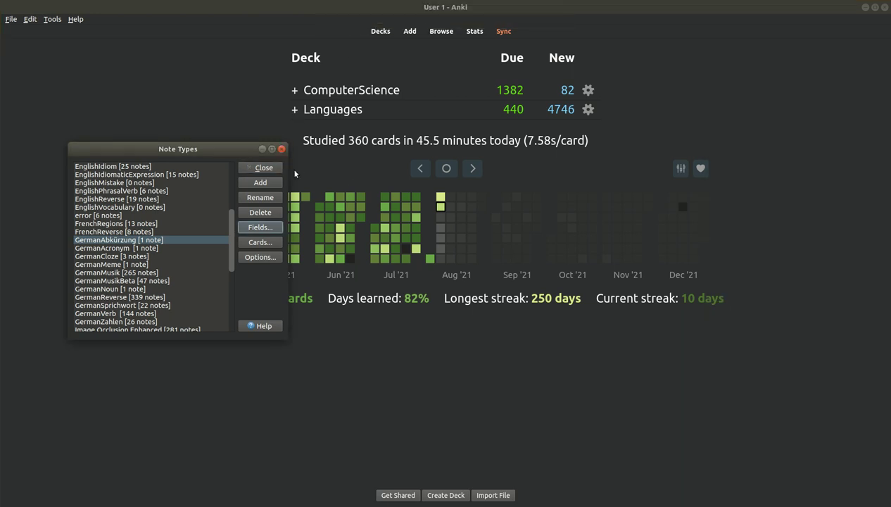
click(280, 150)
click(294, 109)
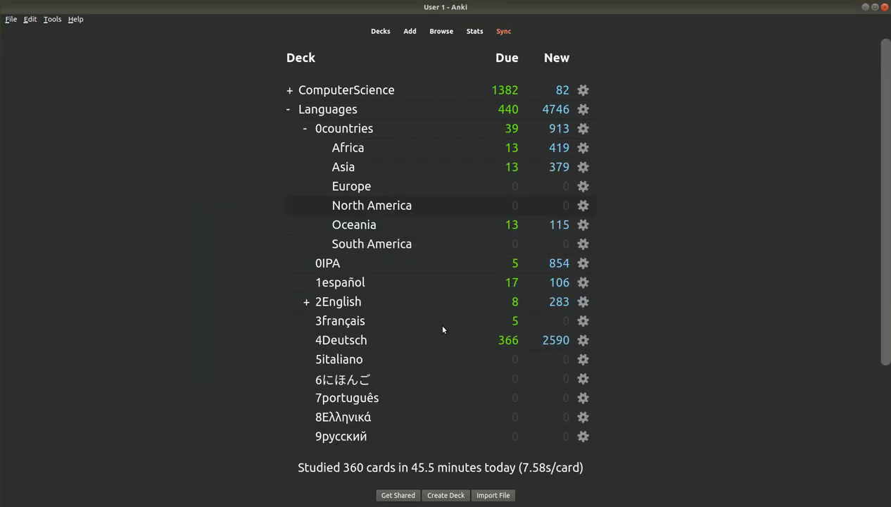
scroll(354, 282, down, 2)
scroll(354, 282, up, 2)
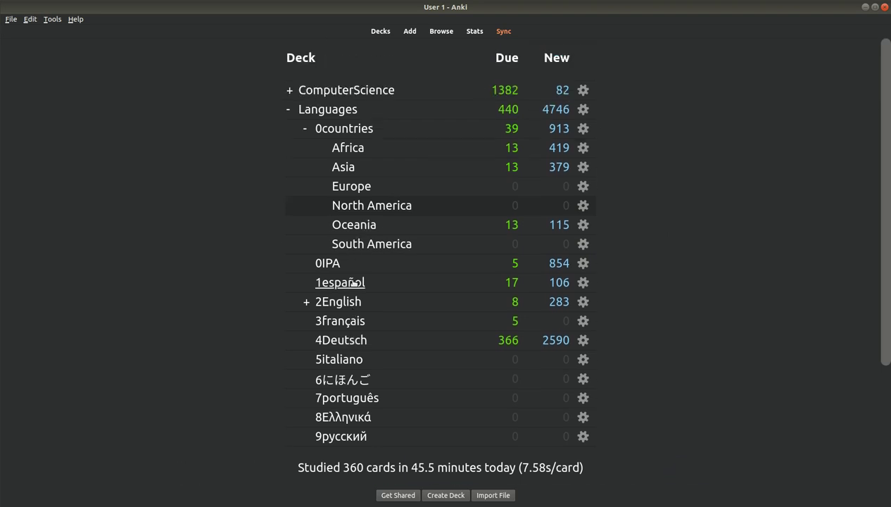
Step: Start studying the Oceania deck under 0countries, look over its flag question card and return to the deck list
click(352, 225)
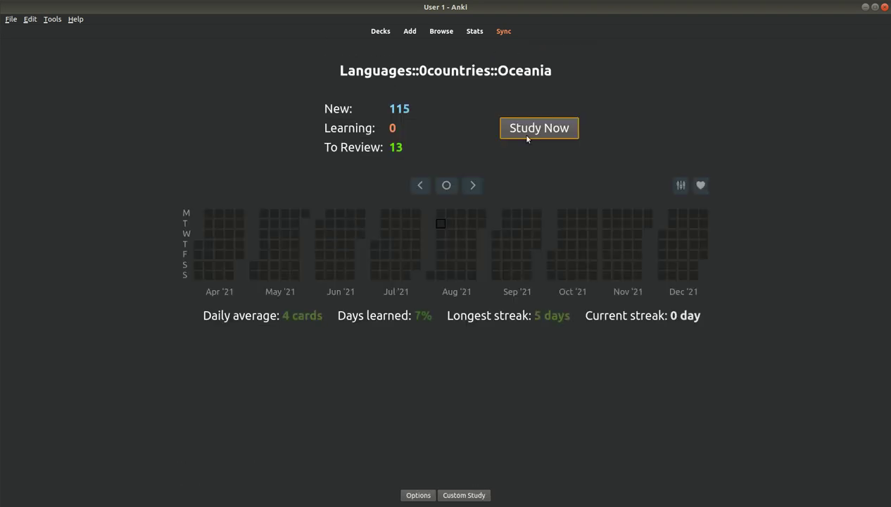
click(538, 128)
scroll(246, 243, down, 2)
scroll(243, 281, up, 2)
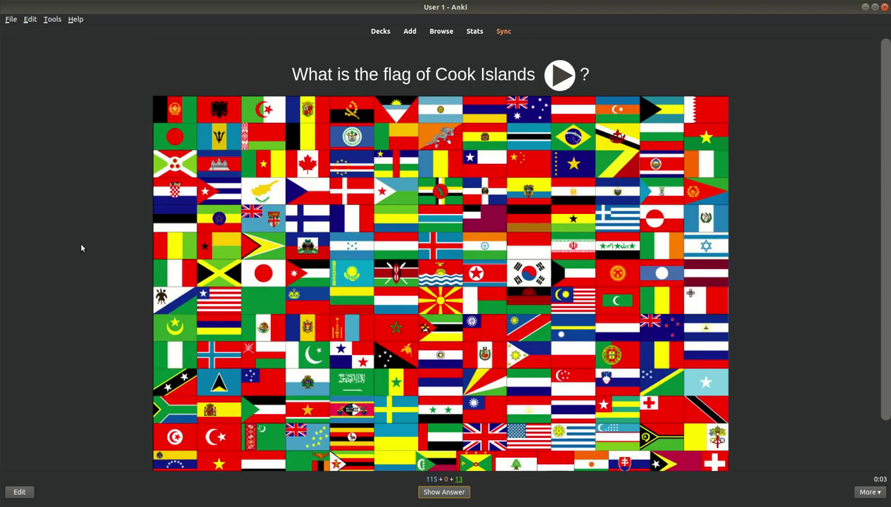
scroll(277, 315, down, 2)
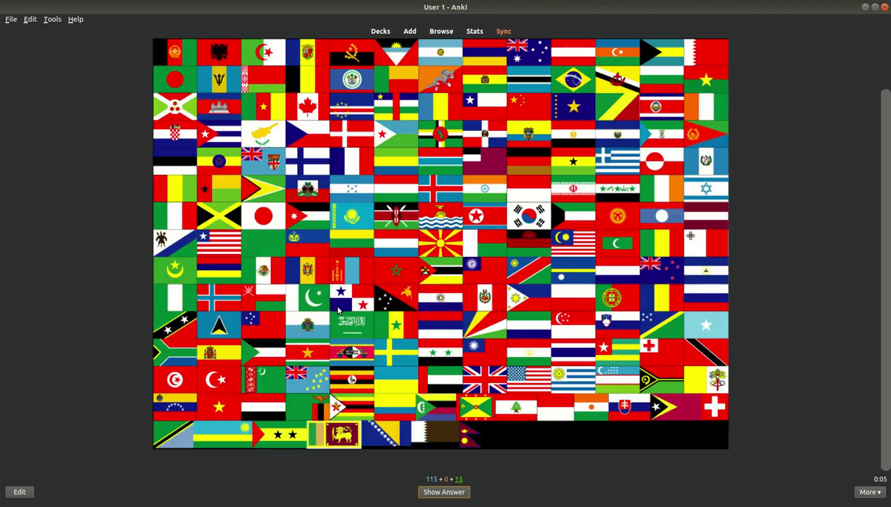
scroll(212, 327, up, 2)
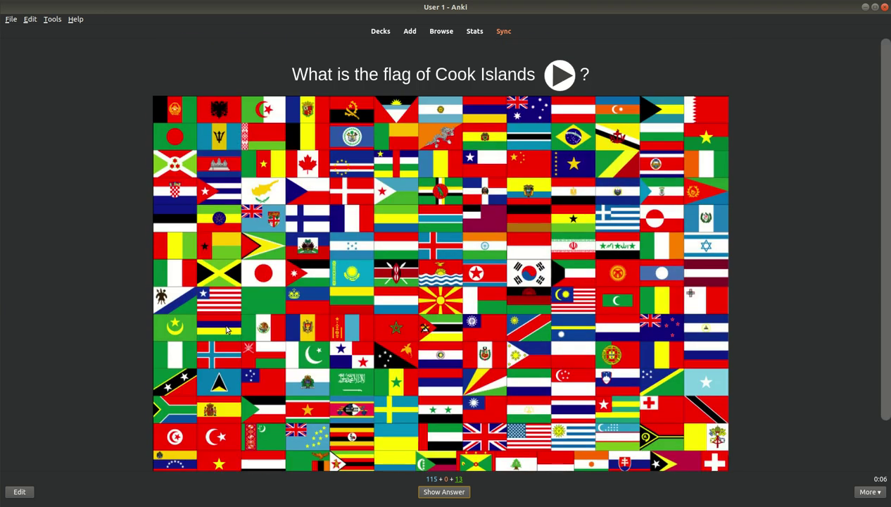
click(381, 31)
Step: View the overview of the 3français deck and return to the deck list
scroll(320, 328, down, 2)
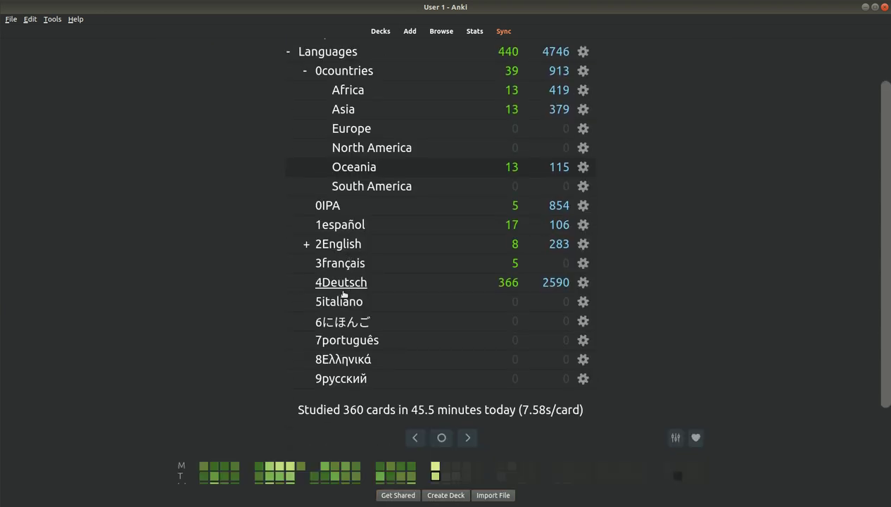
click(325, 262)
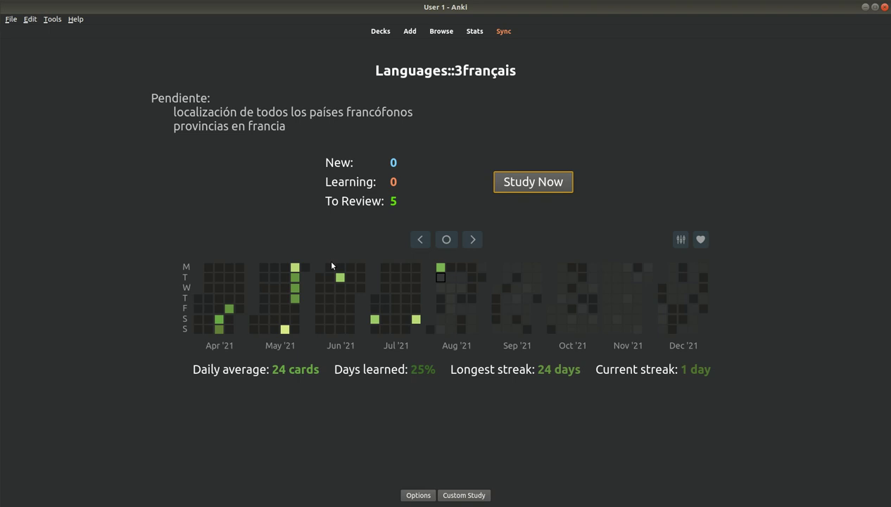
click(381, 31)
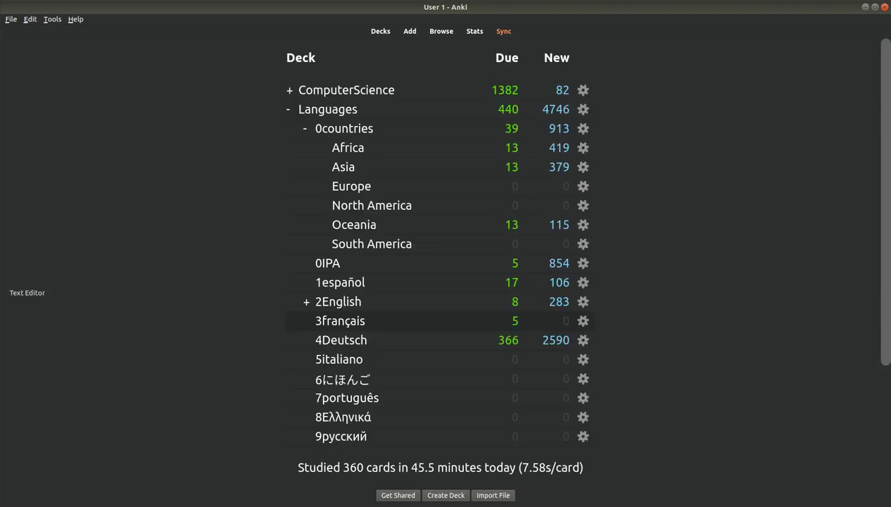
Step: Switch to the text editor, place the cursor at the end of the Slang line and close the outline
click(4, 290)
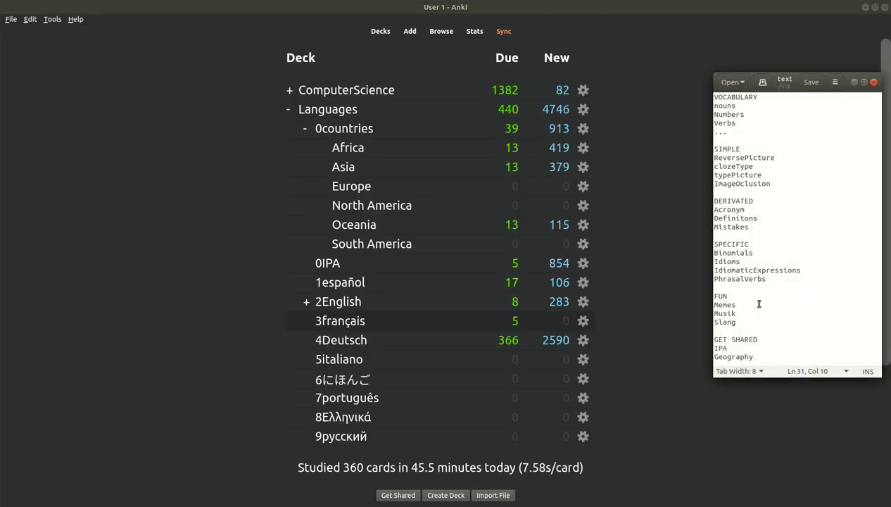
click(785, 321)
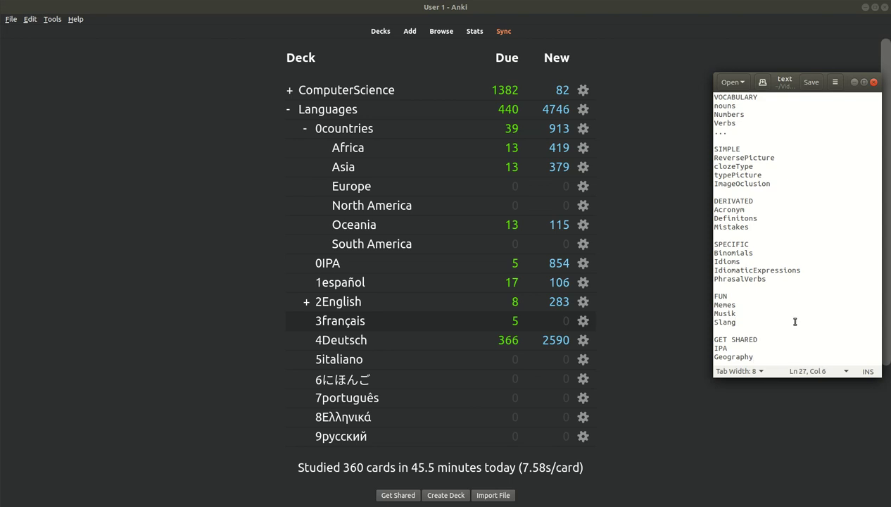
click(873, 81)
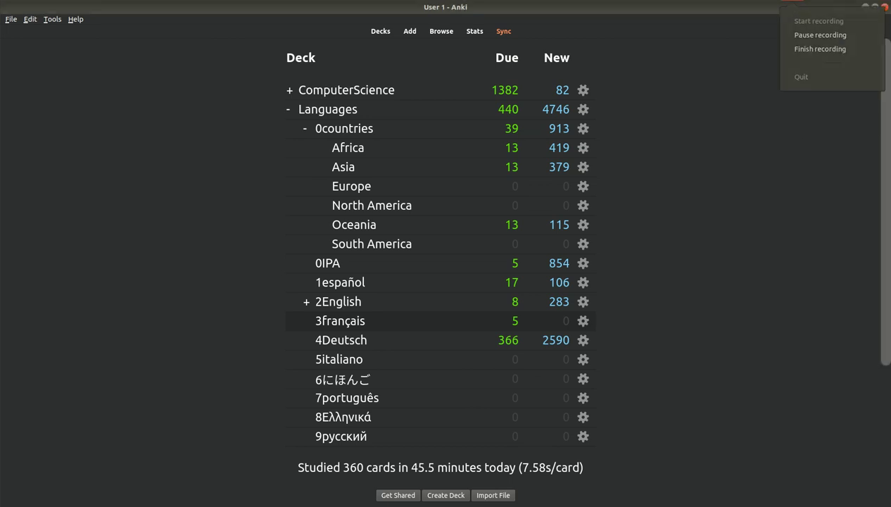
click(815, 34)
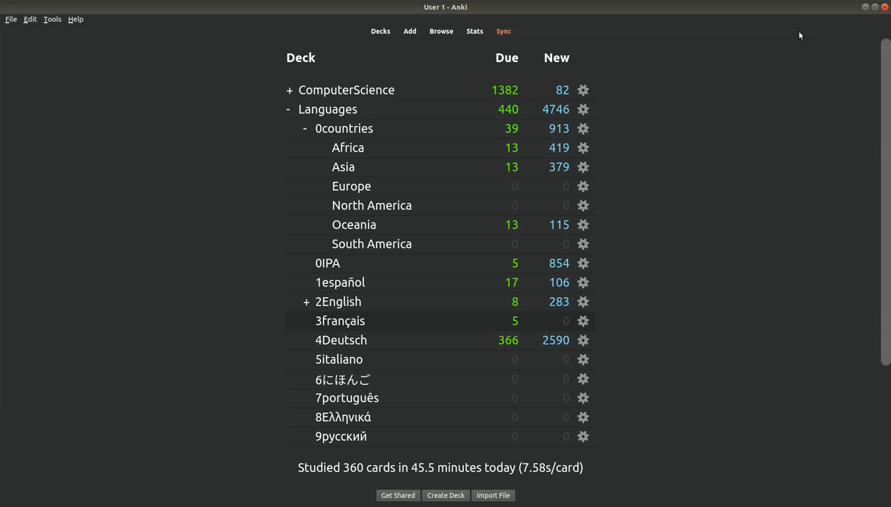
click(792, 1)
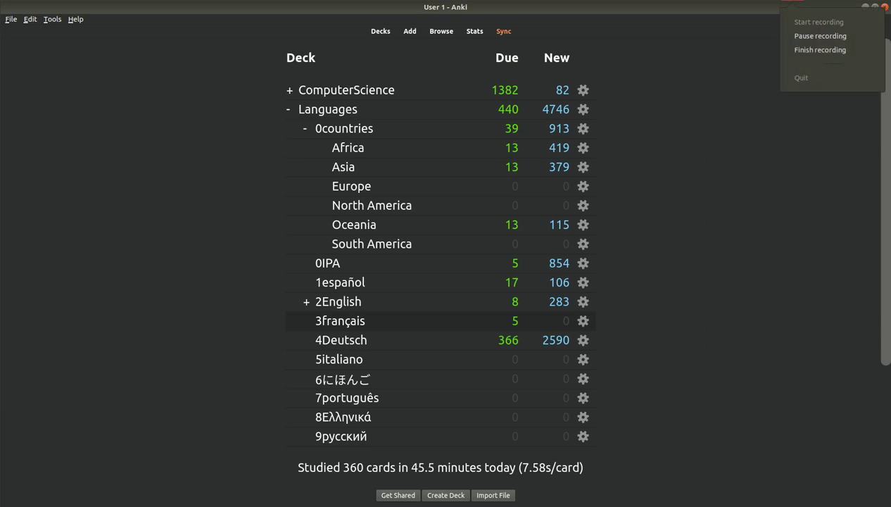